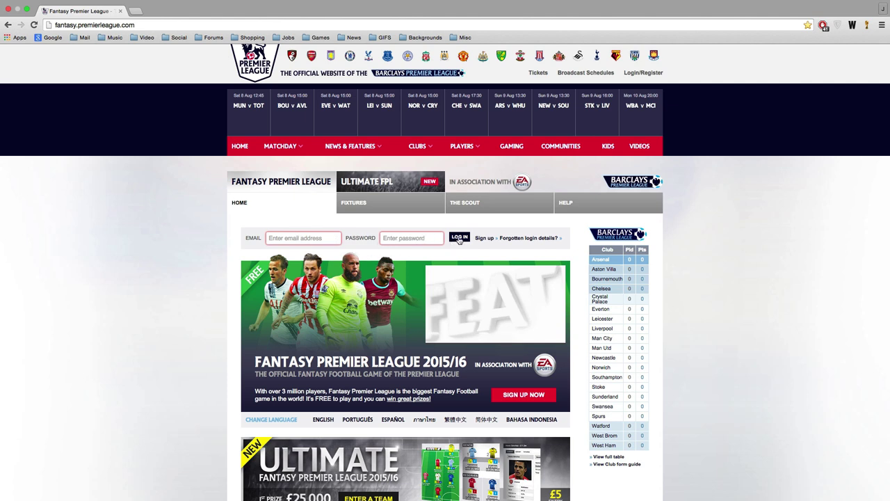
# - Open the Premier League account registration form and continue past the profile stage to the club preferences
pyautogui.click(484, 238)
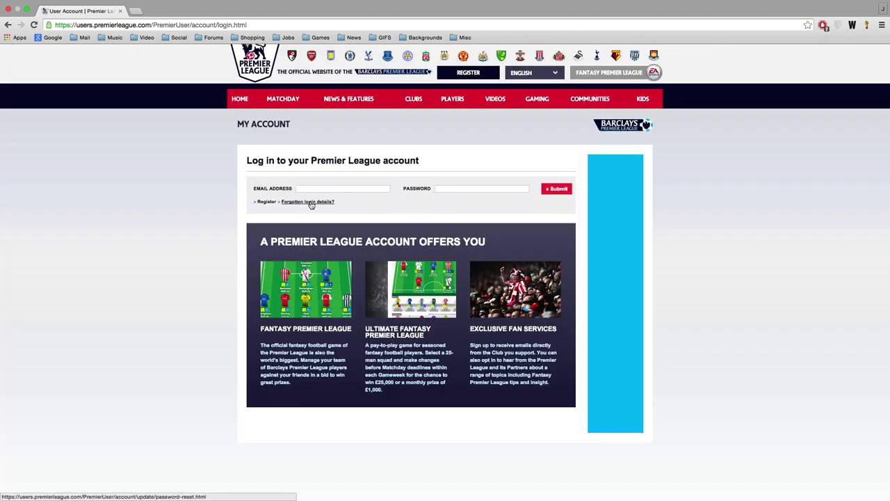
pyautogui.click(267, 202)
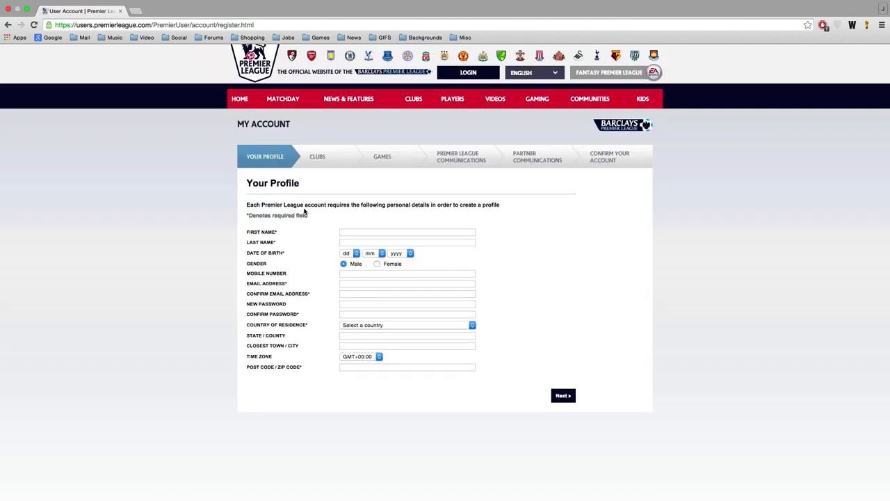
pyautogui.scroll(-1, 304, 211)
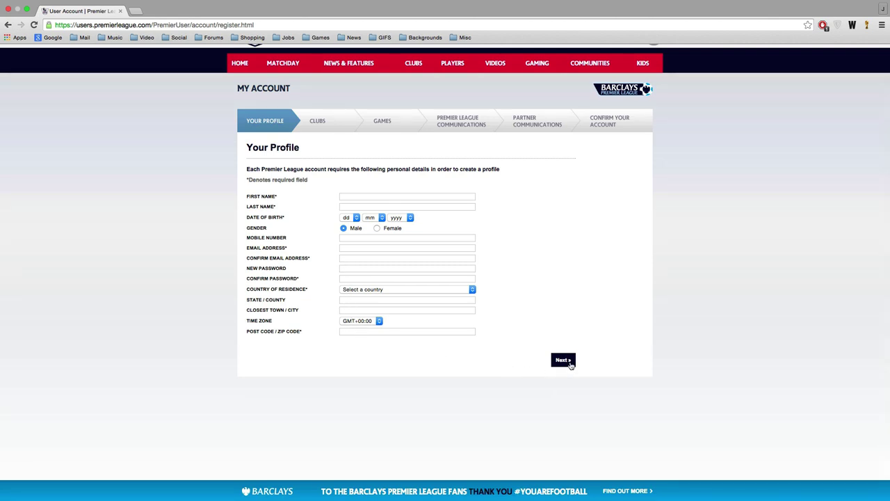
pyautogui.scroll(3, 492, 364)
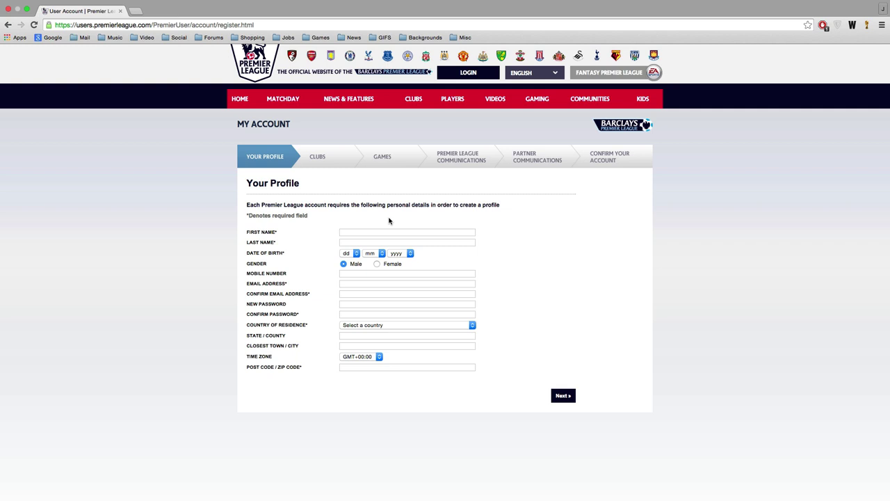
pyautogui.click(563, 393)
# - Look through the list of clubs available as the supported club without choosing one
pyautogui.click(389, 253)
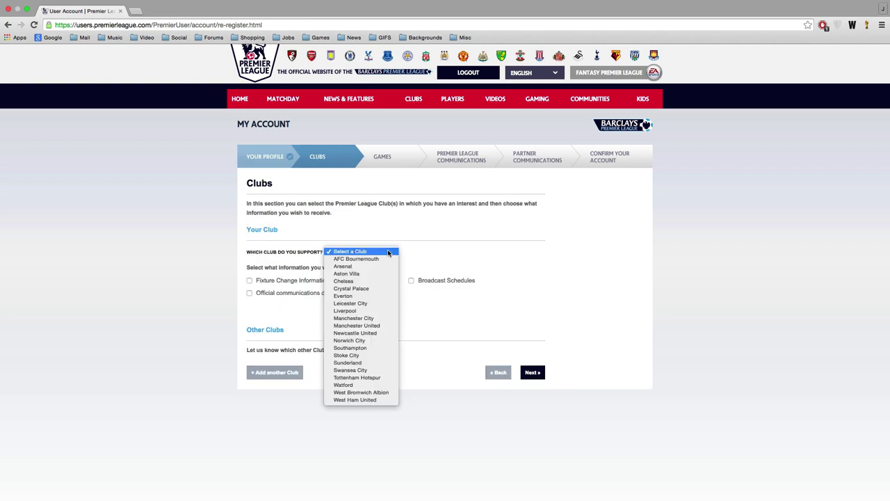
pyautogui.click(167, 246)
pyautogui.scroll(1, 185, 246)
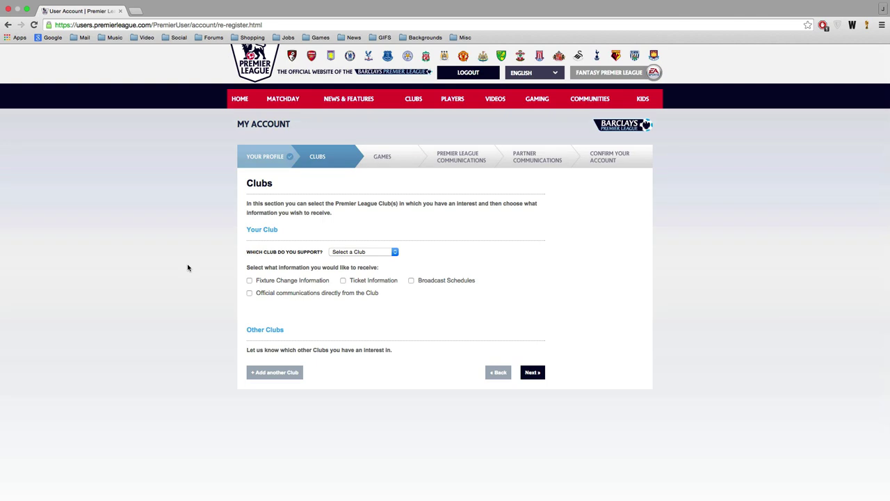
pyautogui.click(351, 255)
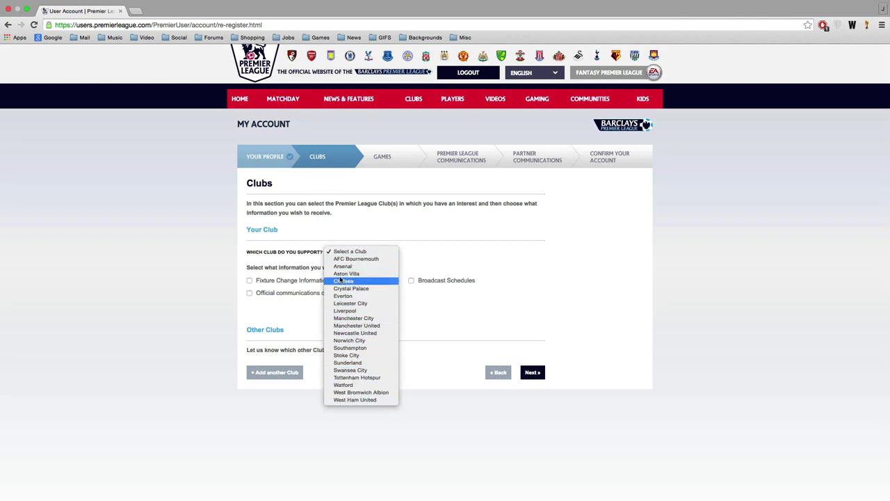
pyautogui.click(200, 311)
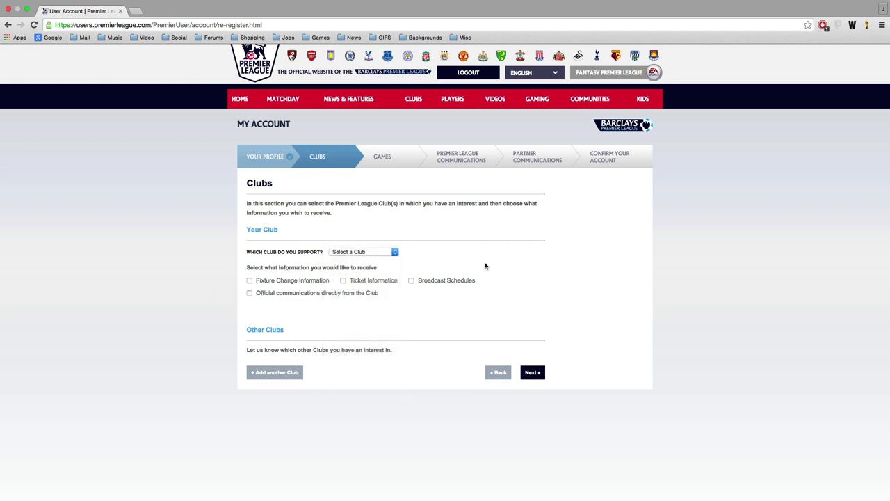
pyautogui.click(248, 280)
pyautogui.click(249, 293)
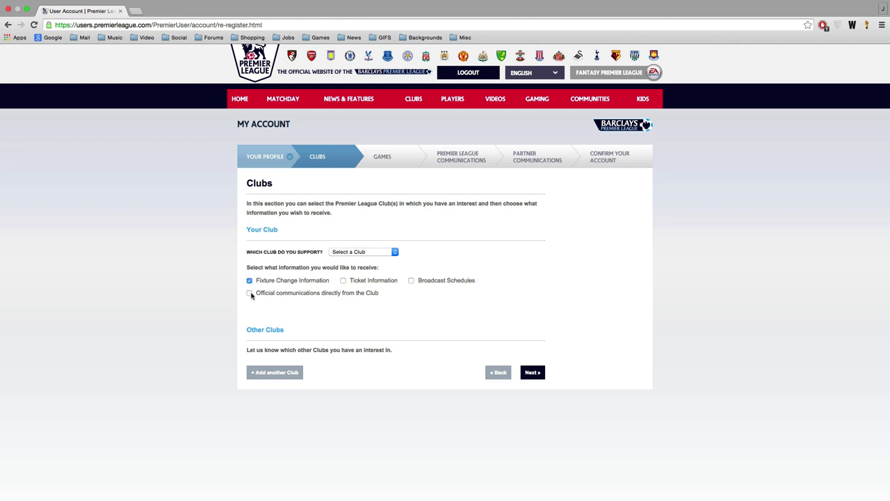
pyautogui.click(342, 280)
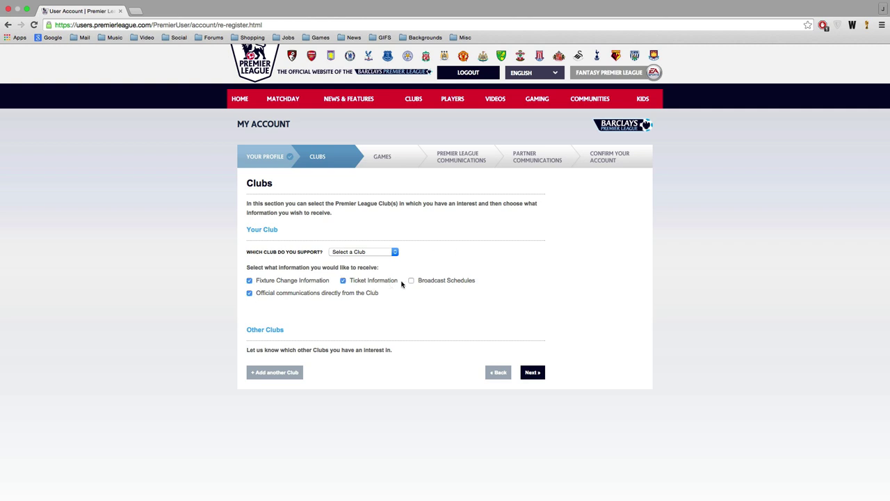
pyautogui.click(343, 280)
pyautogui.click(249, 293)
pyautogui.click(249, 280)
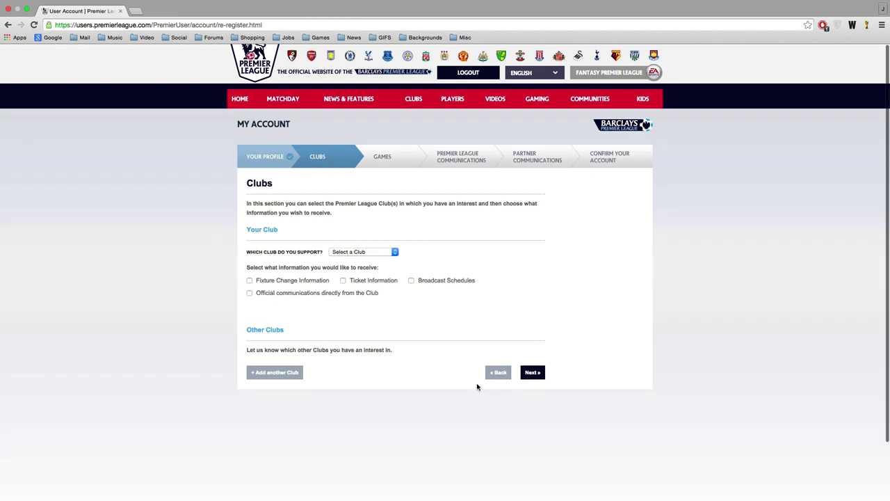
# - Continue through the remaining registration stages, opting in only to partner information from EA SPORTS, and submit the registration
pyautogui.click(530, 374)
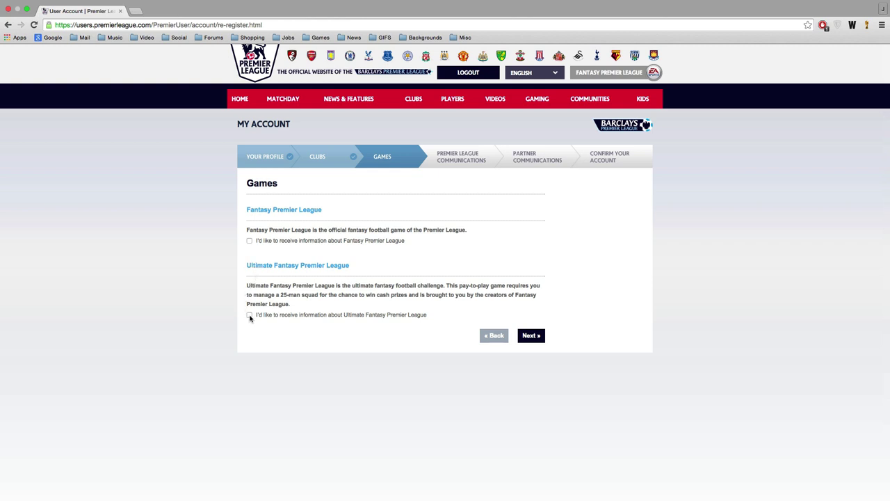
pyautogui.click(536, 336)
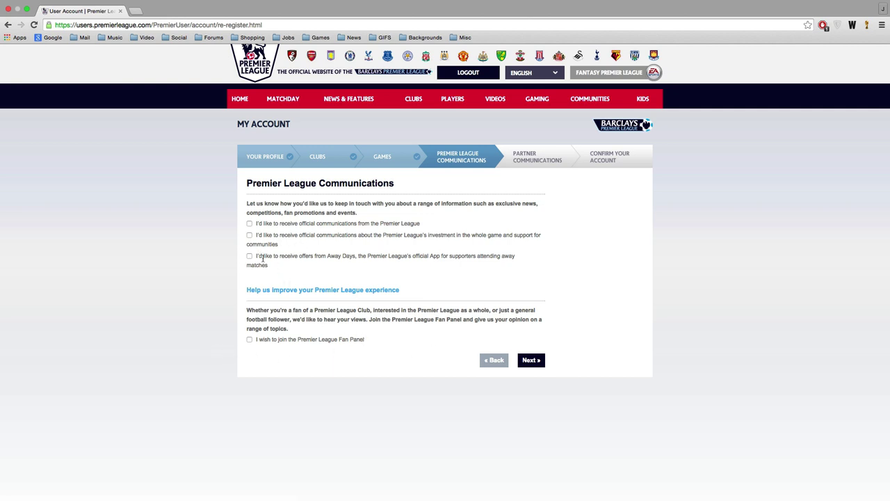
pyautogui.click(532, 359)
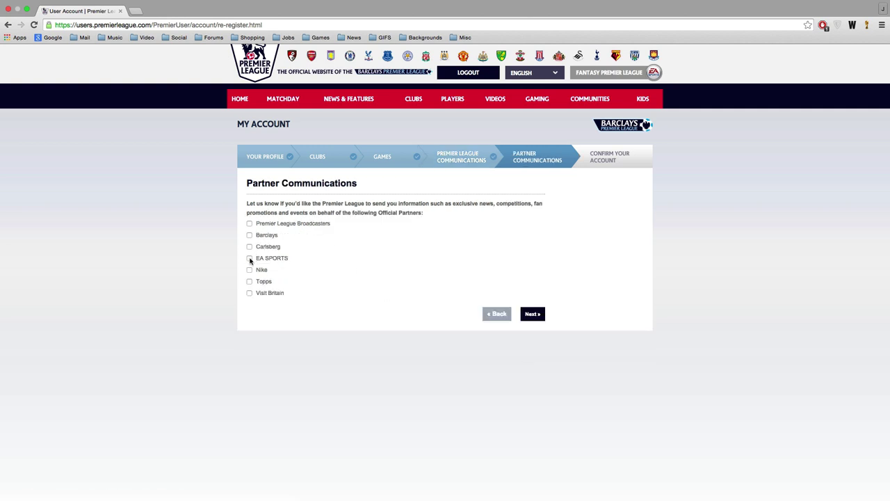
pyautogui.click(249, 258)
pyautogui.click(532, 314)
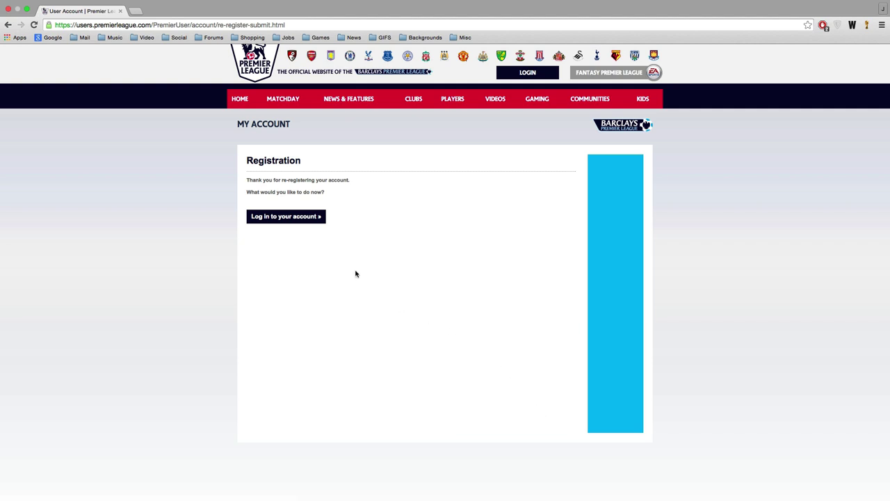
# - Log in to the account, go to Fantasy Premier League squad selection and dismiss the squad-picking instructions
pyautogui.click(287, 217)
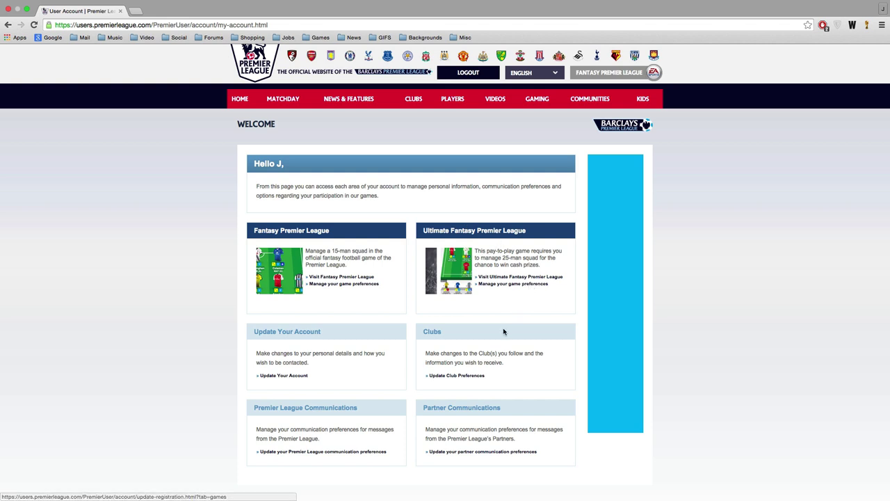
pyautogui.click(317, 279)
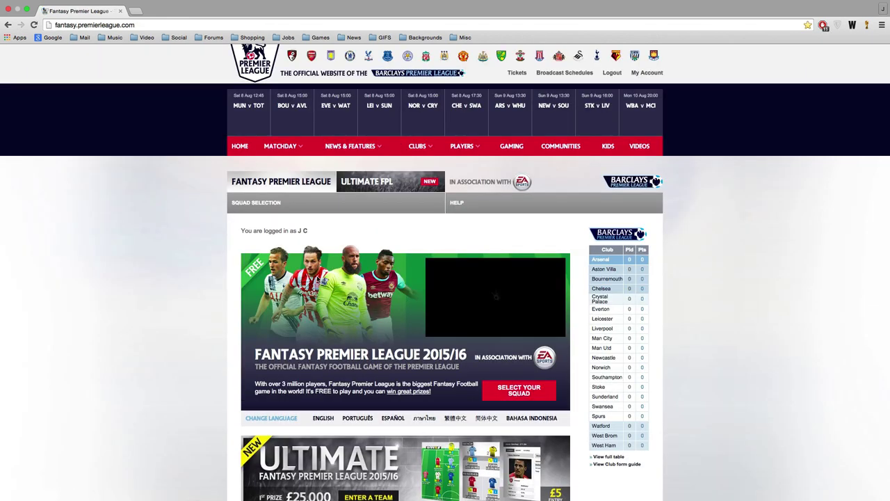
pyautogui.click(277, 204)
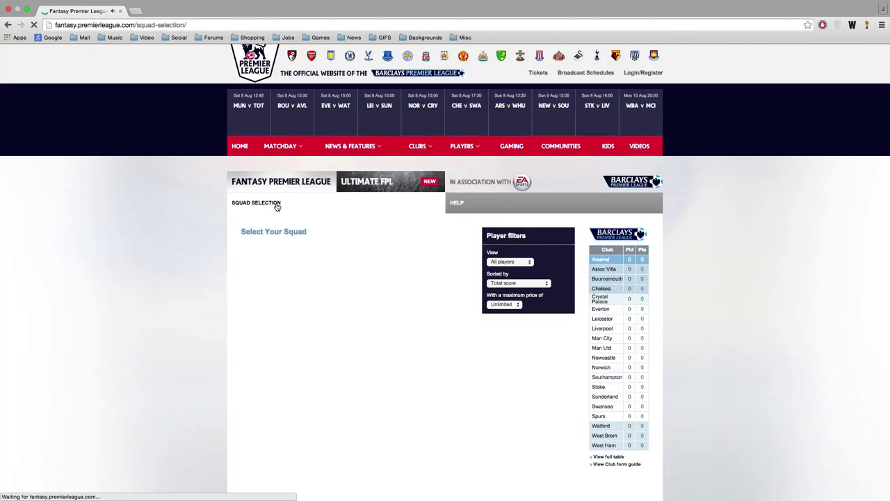
pyautogui.scroll(-3, 217, 234)
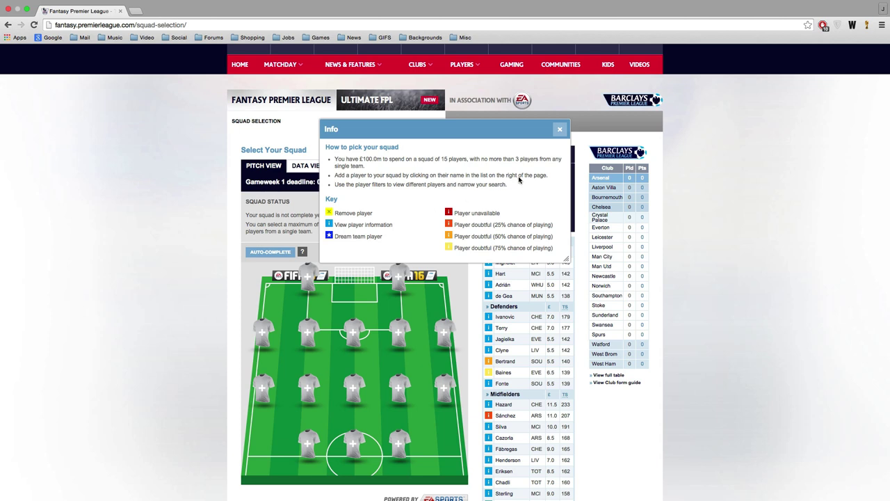
pyautogui.click(559, 130)
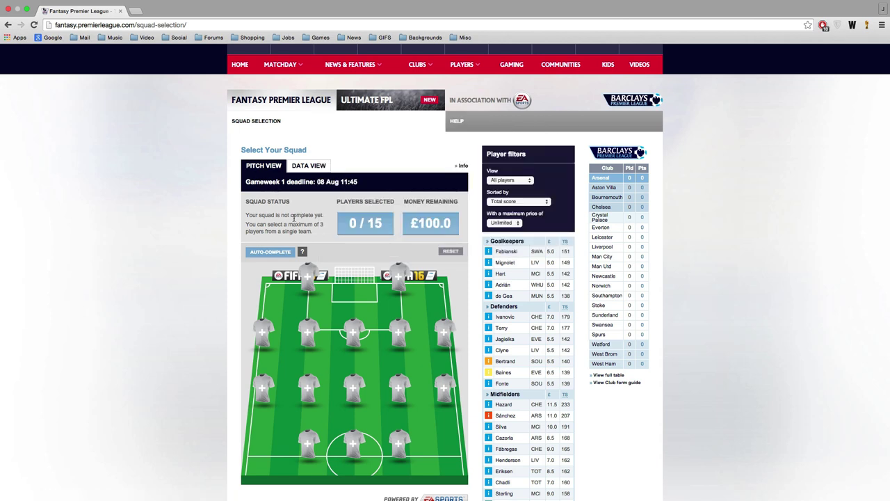
# - Filter the player list by Goalkeepers, followed by Man Utd
pyautogui.click(518, 180)
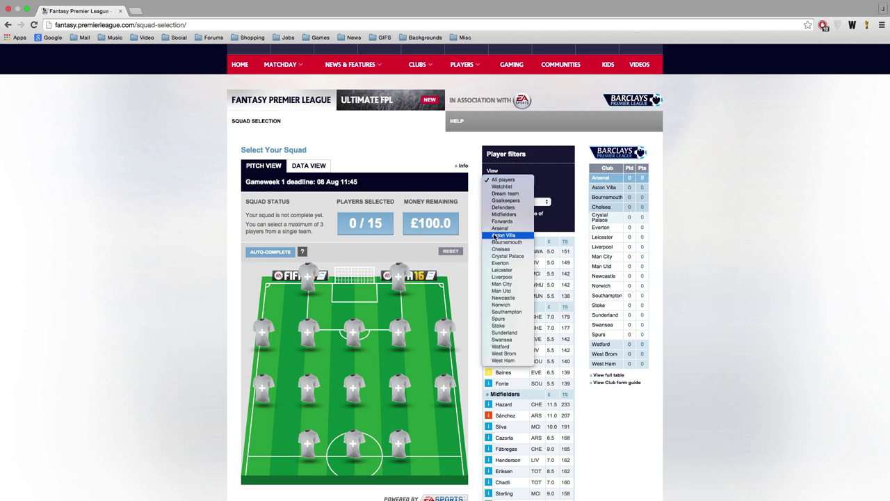
pyautogui.click(505, 200)
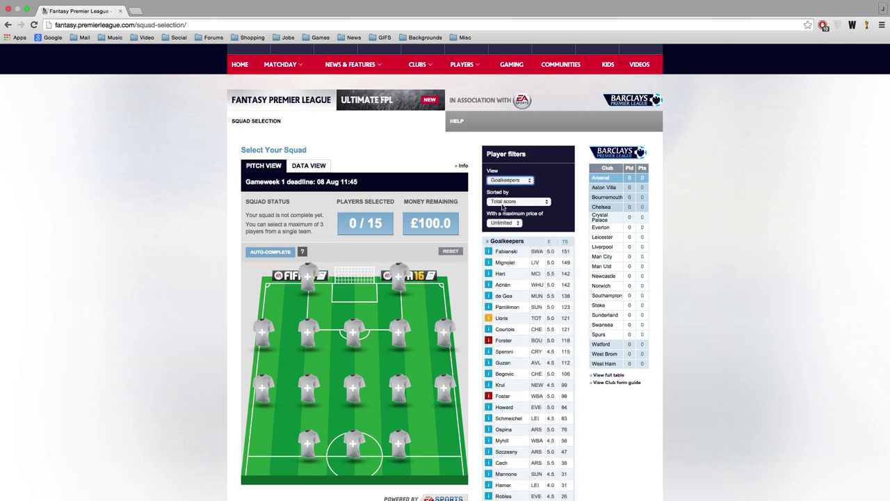
pyautogui.click(511, 182)
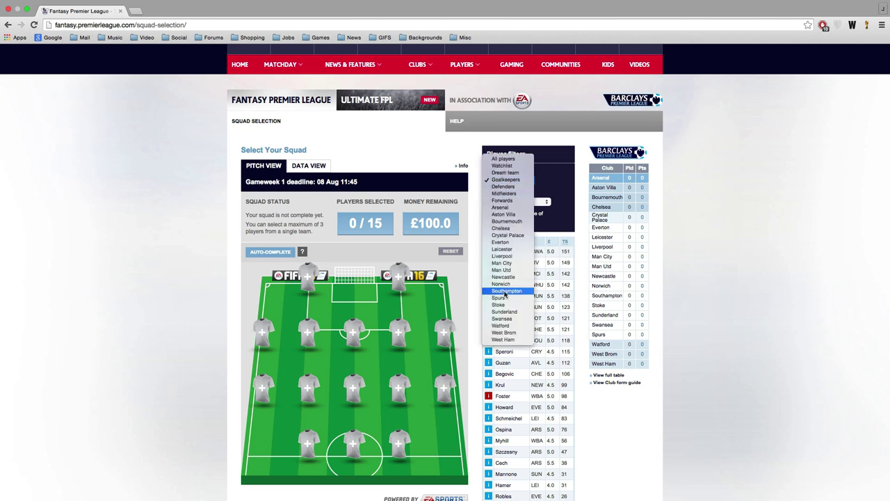
pyautogui.click(508, 270)
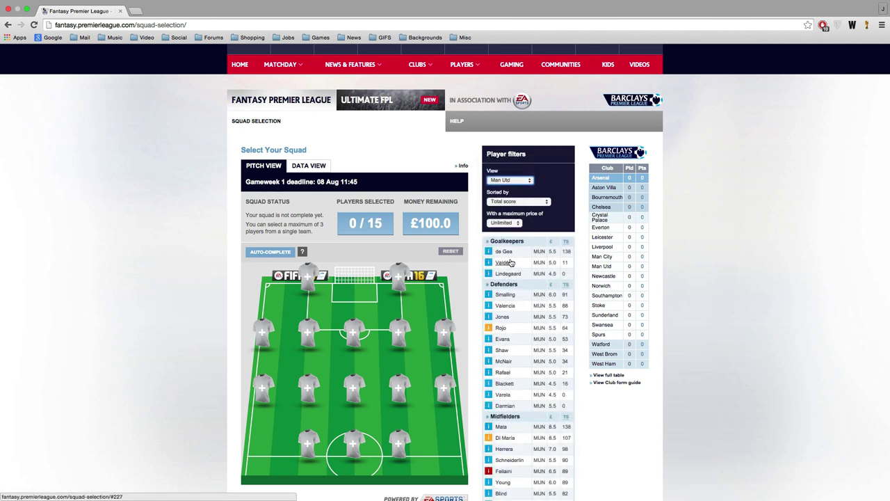
# - Add the Man Utd players de Gea, Smalling, Mata and Rooney to the squad
pyautogui.click(504, 252)
pyautogui.click(505, 296)
pyautogui.scroll(-2, 506, 297)
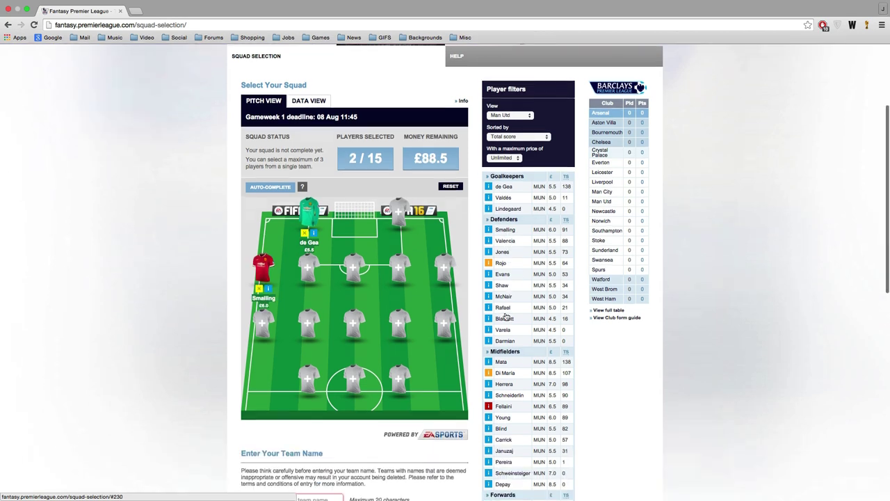
pyautogui.click(501, 362)
pyautogui.scroll(-1, 518, 482)
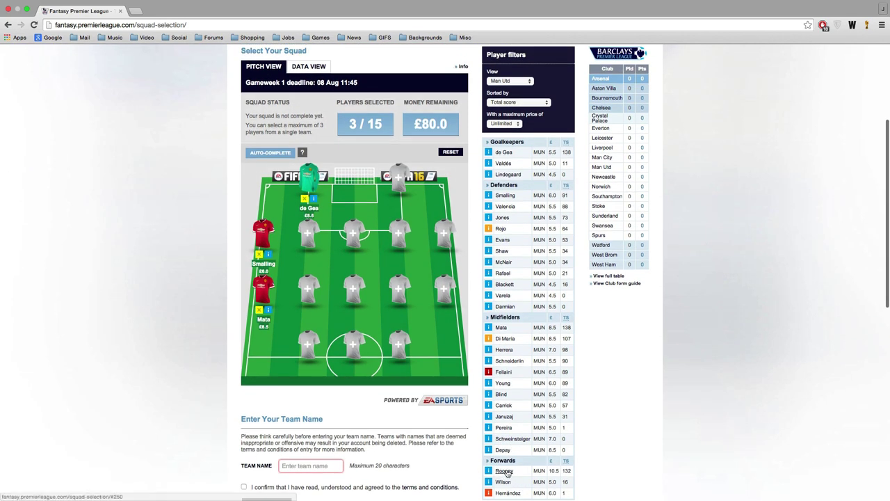
pyautogui.click(504, 471)
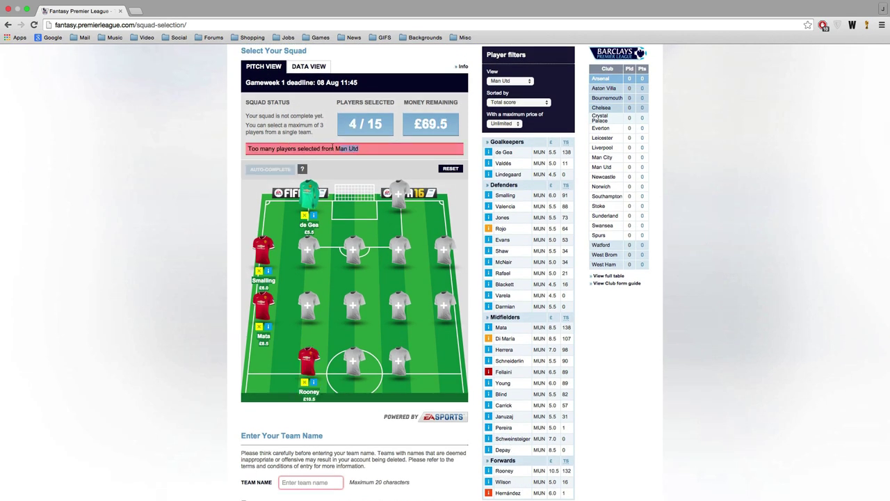
# - Remove Mata, Smalling, de Gea and Rooney from the squad
pyautogui.click(259, 326)
pyautogui.click(258, 256)
pyautogui.click(304, 200)
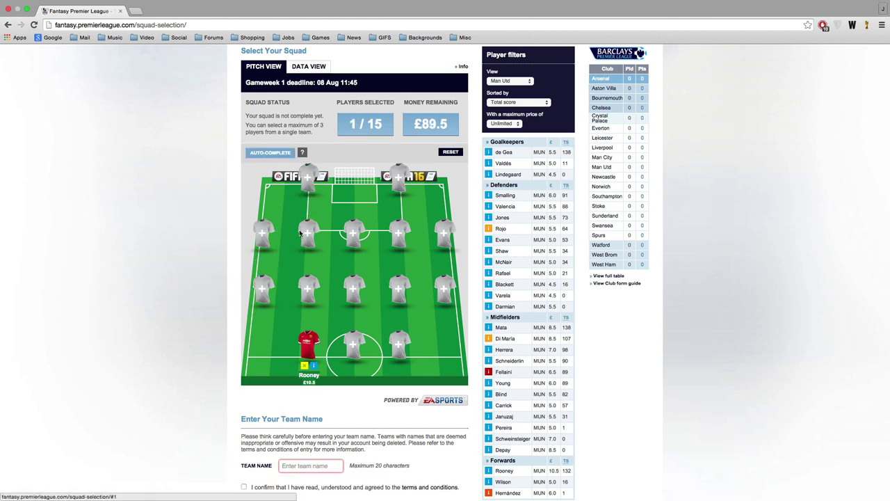
pyautogui.click(304, 368)
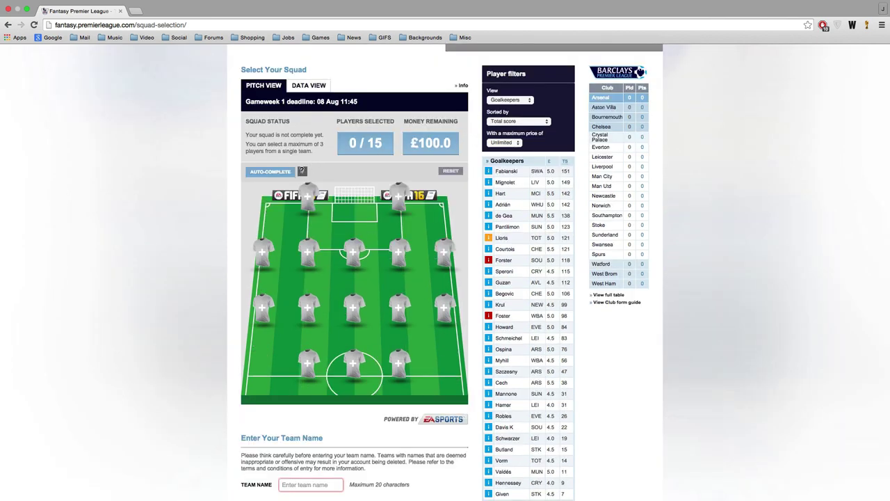
# - Read the explanation of the squad auto-complete option and look over the rest of the squad selection page
pyautogui.moveTo(302, 172)
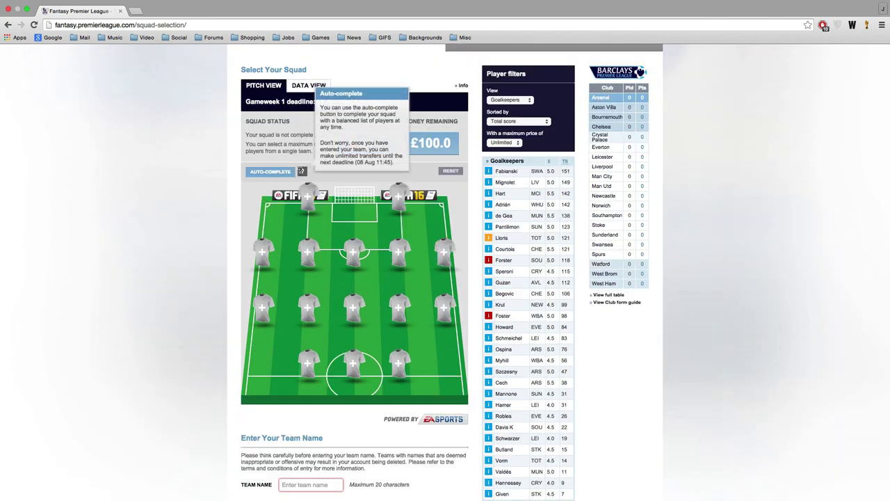
pyautogui.scroll(-5, 415, 317)
pyautogui.scroll(5, 415, 316)
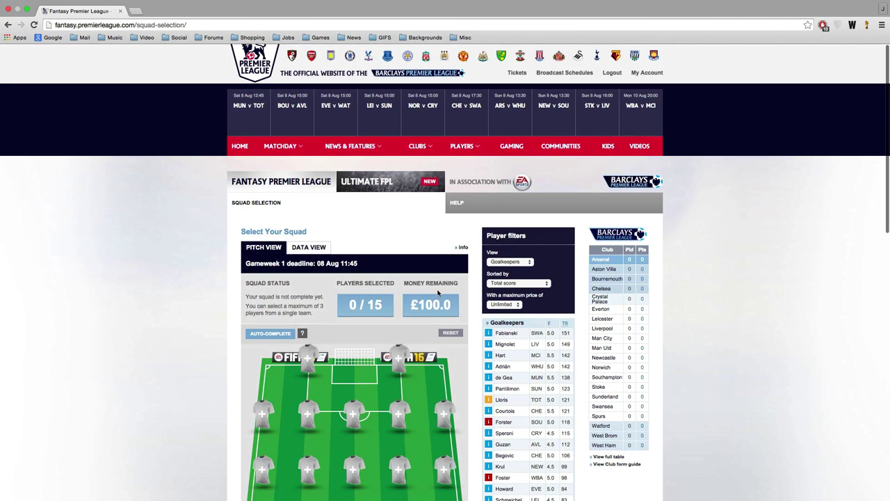
# - Open the help FAQ and read the Chips answers on how often chips can be used, combining chips and the All Out Attack chip
pyautogui.click(459, 203)
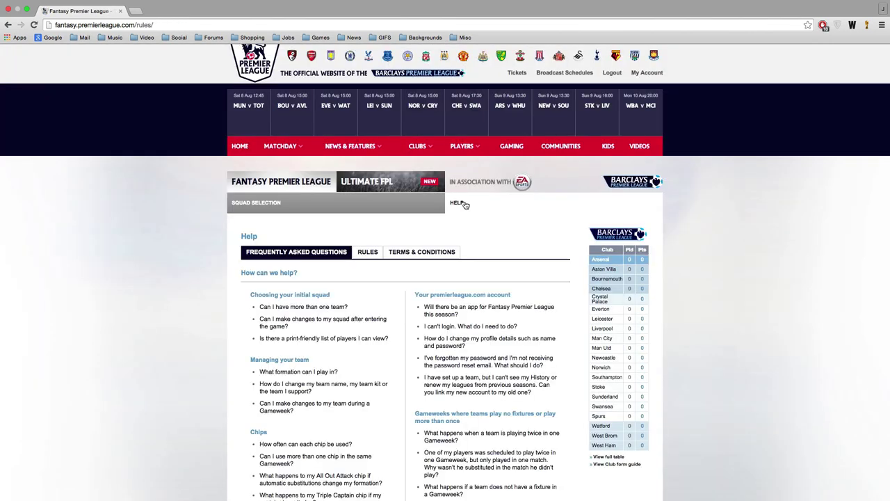
pyautogui.scroll(-2, 365, 238)
pyautogui.scroll(-3, 366, 239)
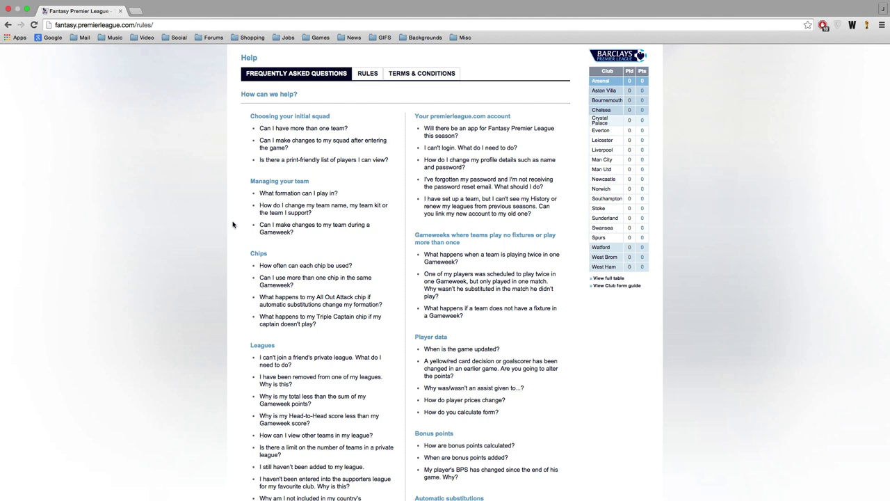
pyautogui.click(294, 268)
pyautogui.click(297, 302)
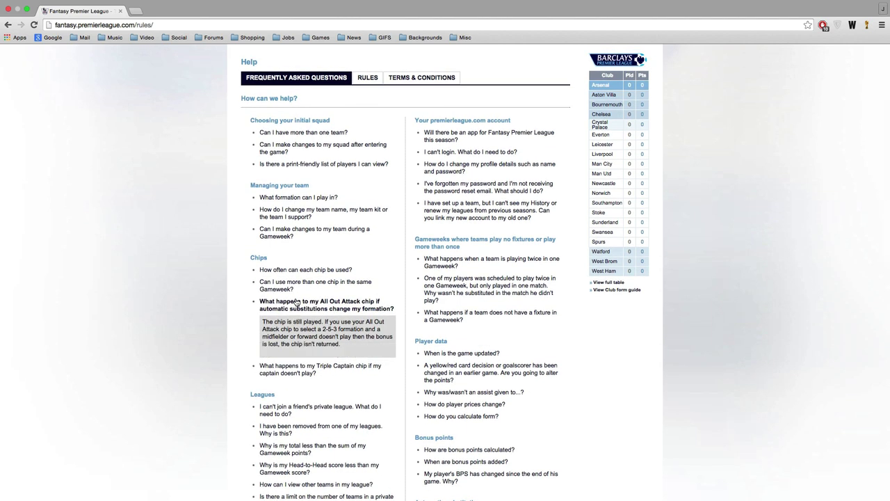
pyautogui.click(297, 301)
pyautogui.scroll(-1, 296, 292)
pyautogui.click(294, 287)
pyautogui.click(295, 287)
pyautogui.click(295, 269)
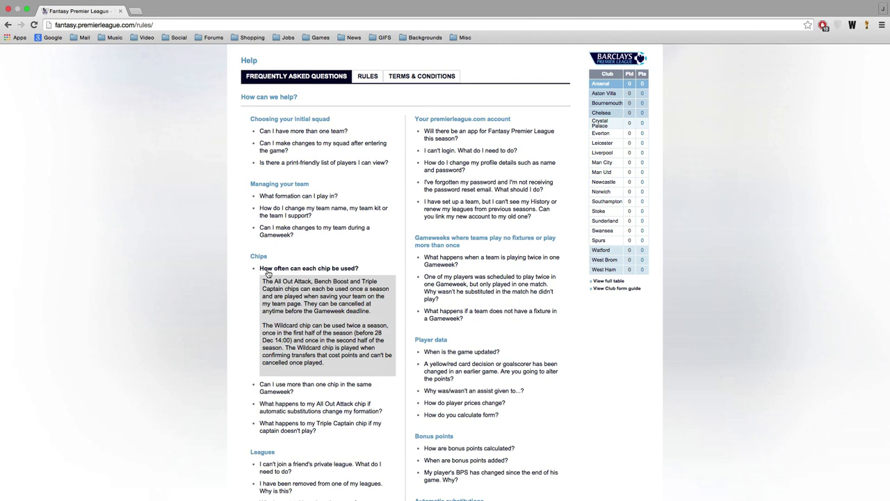
# - Collapse the open Chips answer and look over the remaining FAQ topics on the help page
pyautogui.click(268, 270)
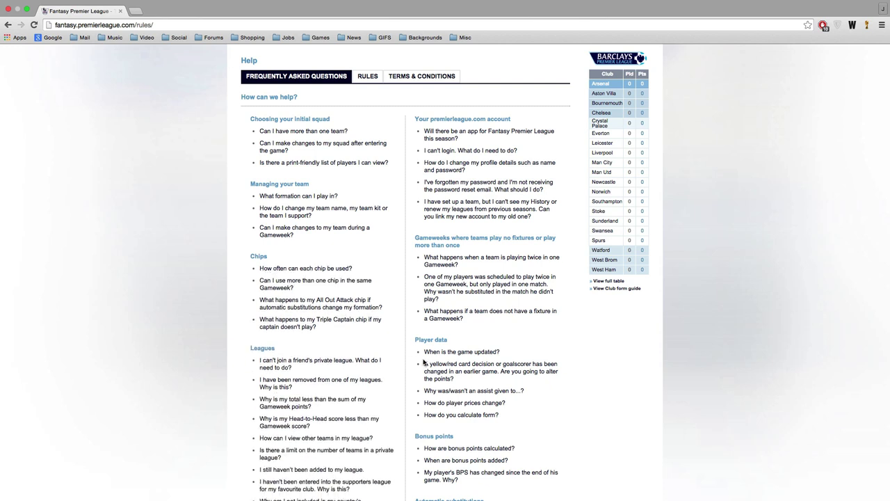
pyautogui.scroll(-4, 423, 362)
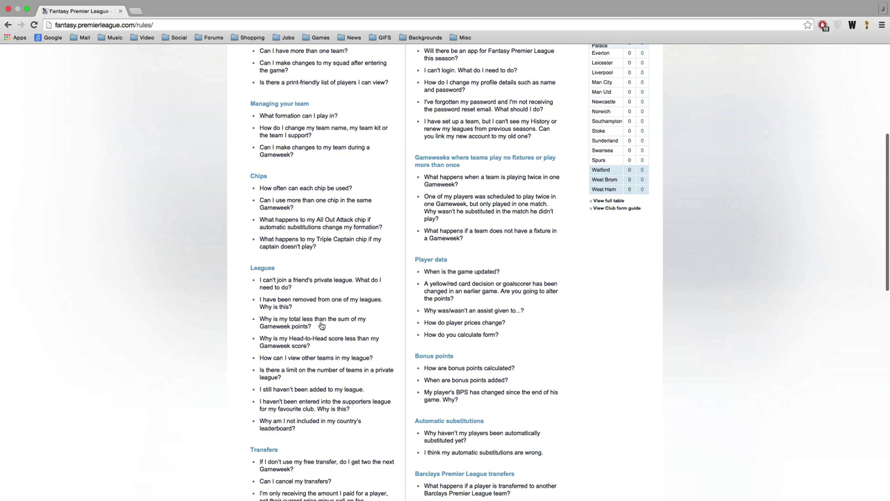
pyautogui.scroll(5, 393, 340)
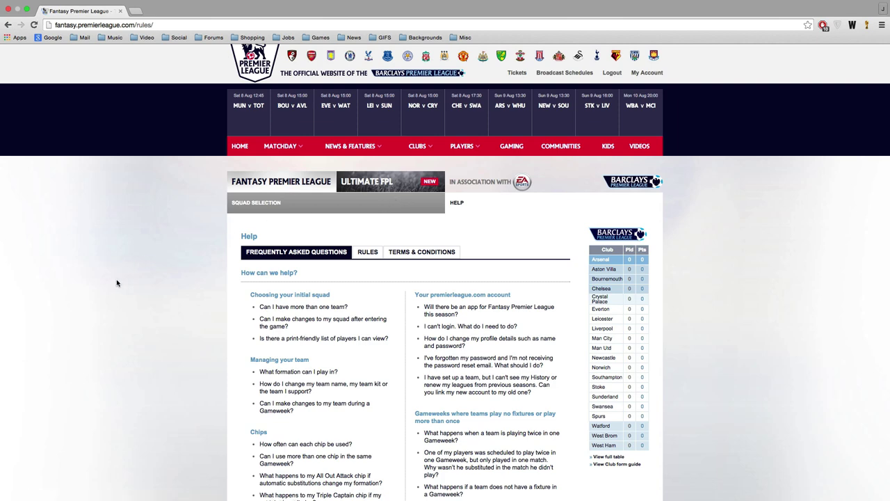
pyautogui.scroll(-3, 117, 283)
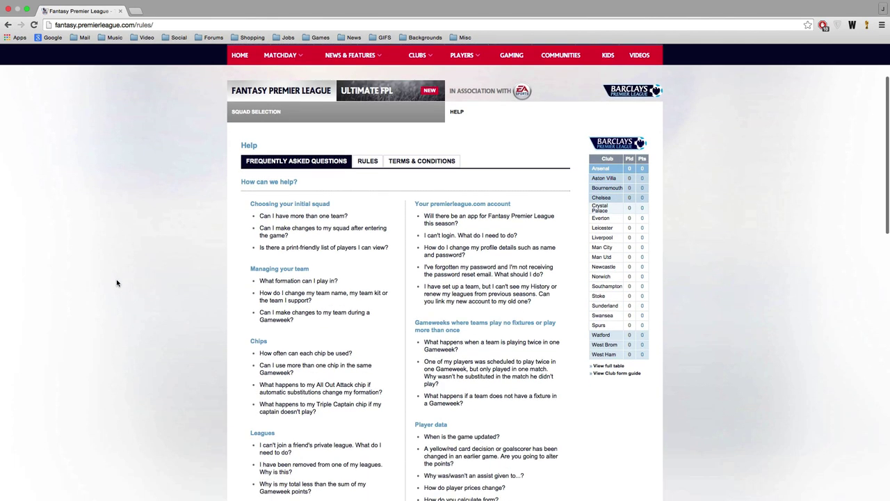
pyautogui.scroll(-3, 117, 283)
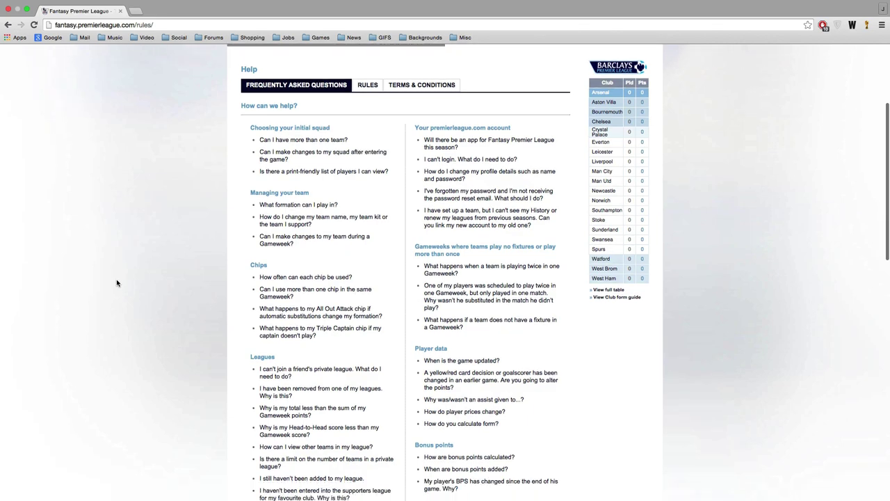
pyautogui.scroll(-4, 117, 283)
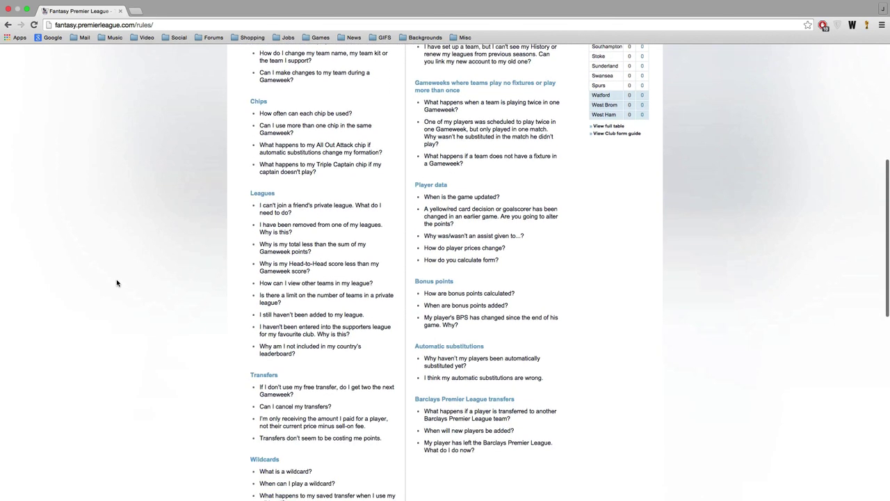
pyautogui.scroll(10, 117, 283)
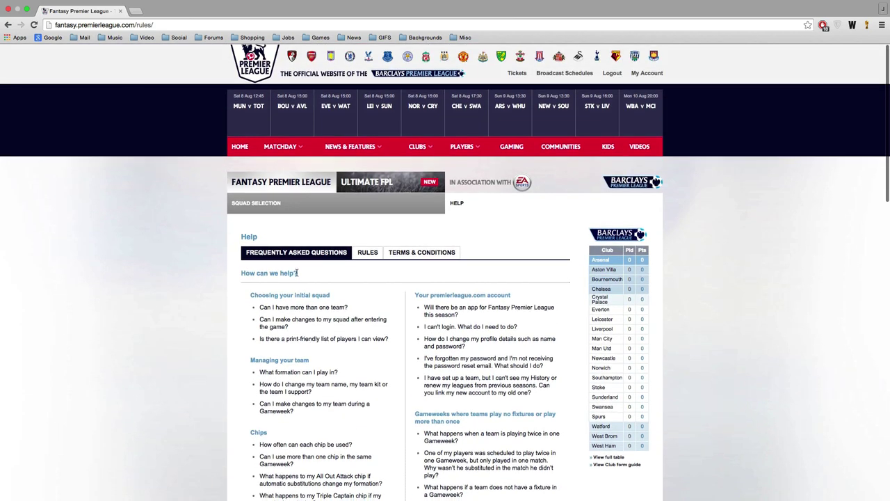
# - Open the game rules and read the Chips and Making Transfers sections
pyautogui.click(367, 252)
pyautogui.scroll(-2, 331, 278)
pyautogui.scroll(-2, 273, 324)
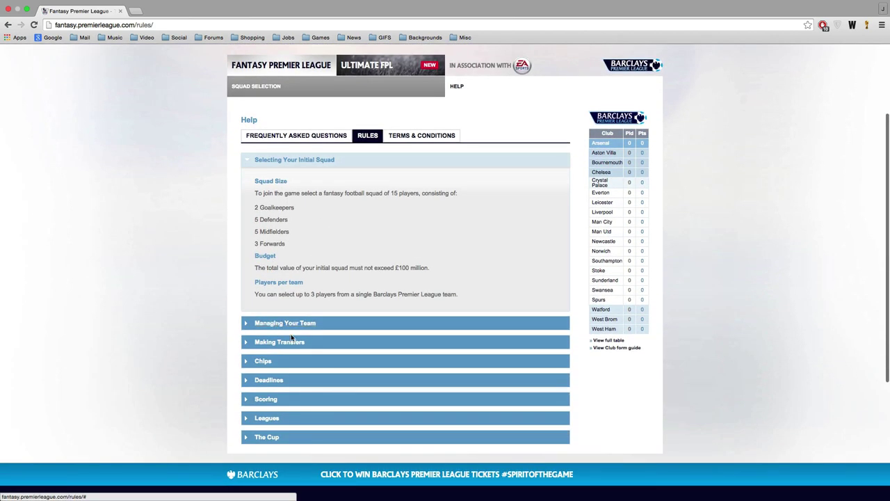
pyautogui.click(265, 361)
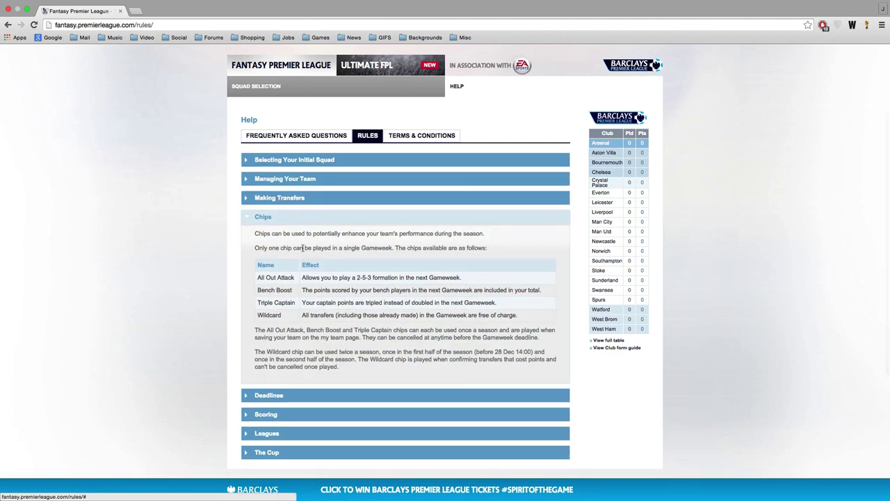
pyautogui.click(280, 199)
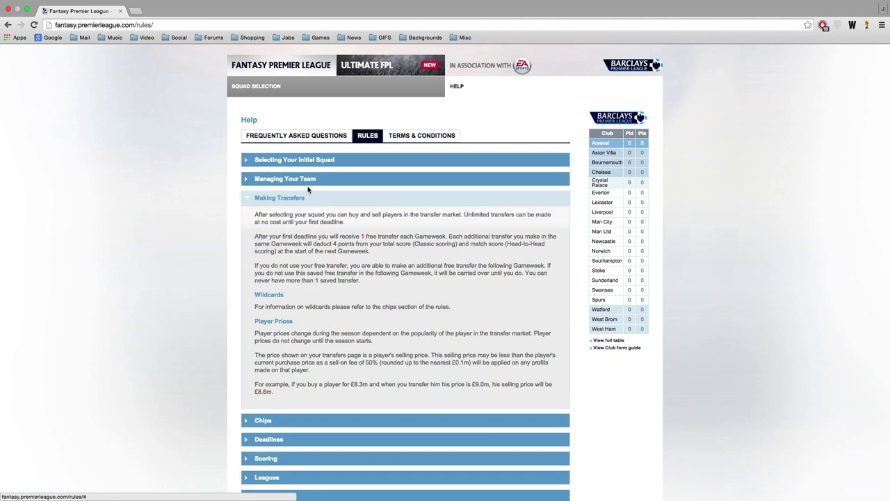
# - Open the terms and conditions and skim through the game and prize clauses
pyautogui.click(420, 136)
pyautogui.scroll(-10, 397, 174)
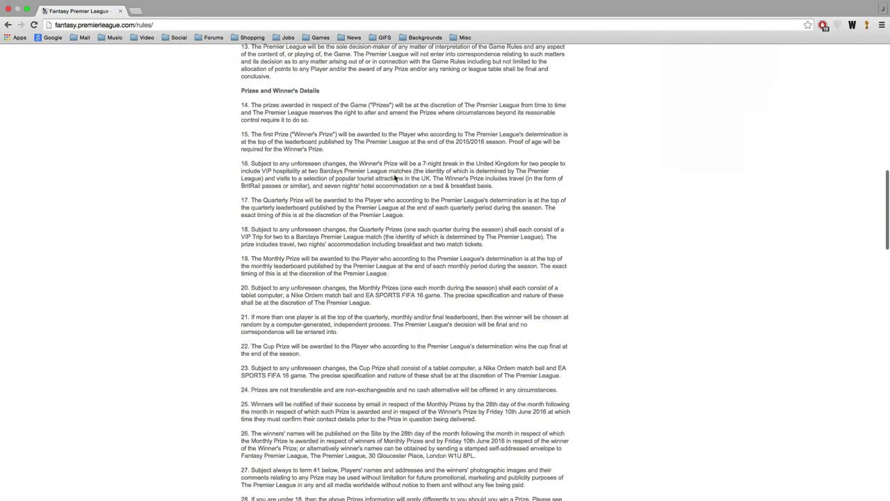
pyautogui.scroll(15, 347, 188)
pyautogui.scroll(-1, 310, 203)
# - Return to squad selection, list only the goalkeepers and examine Joe Hart's summary, history and fixtures
pyautogui.click(310, 203)
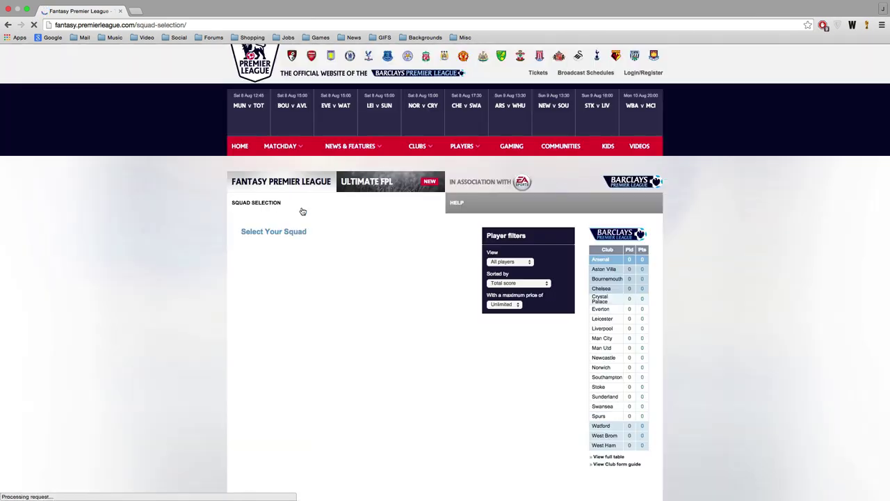
pyautogui.click(559, 210)
pyautogui.scroll(-4, 490, 222)
pyautogui.click(489, 226)
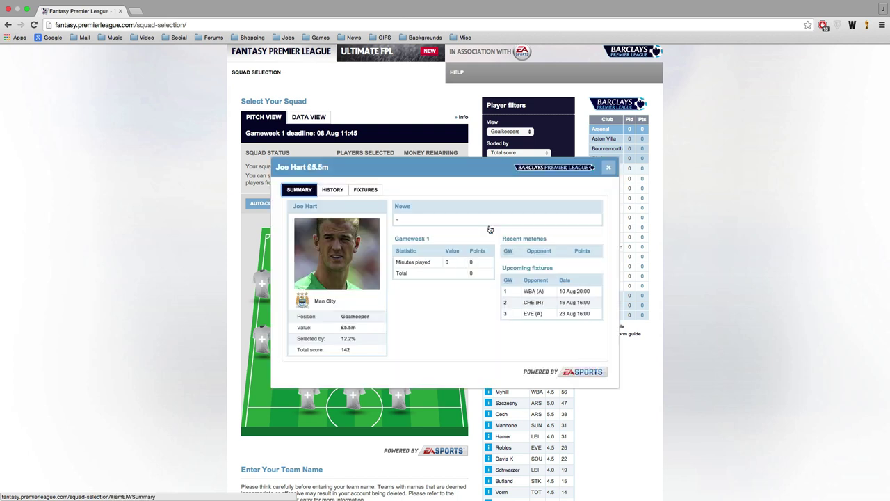
pyautogui.click(348, 191)
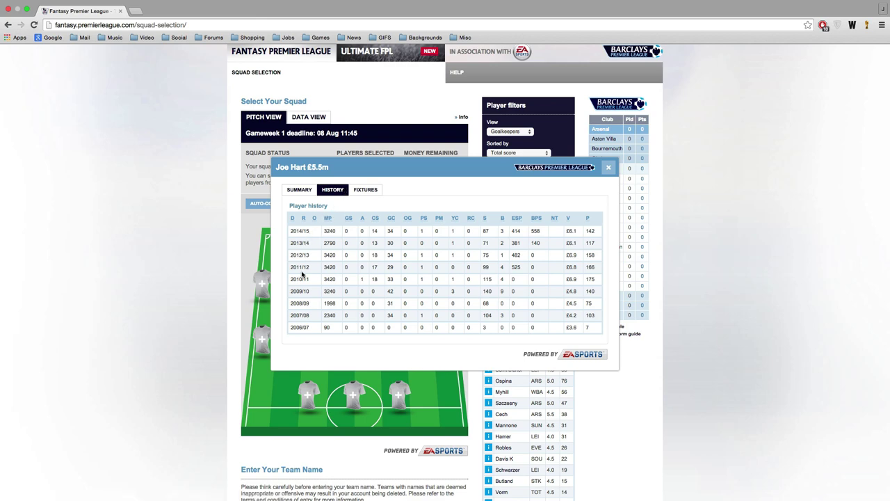
pyautogui.click(365, 190)
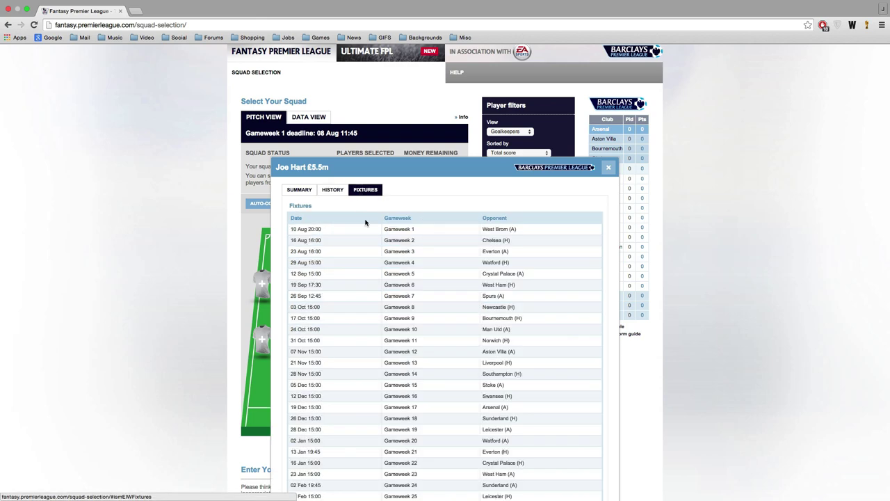
pyautogui.scroll(-1, 364, 229)
pyautogui.scroll(-5, 369, 264)
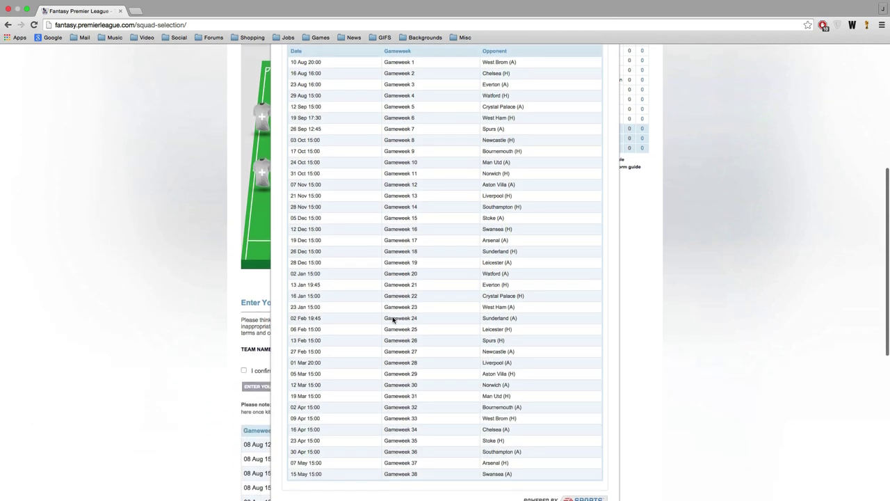
pyautogui.scroll(2, 393, 319)
pyautogui.click(610, 67)
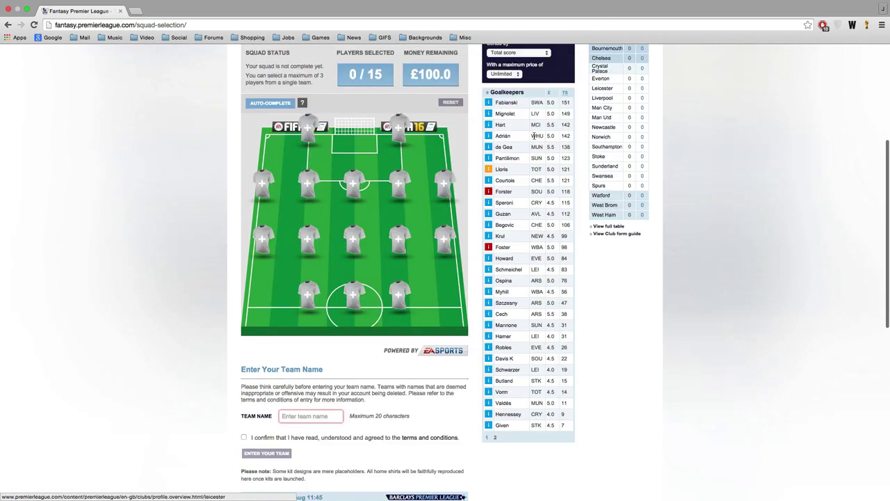
# - Examine David de Gea's history and fixtures, and close his player details
pyautogui.click(488, 148)
pyautogui.click(334, 190)
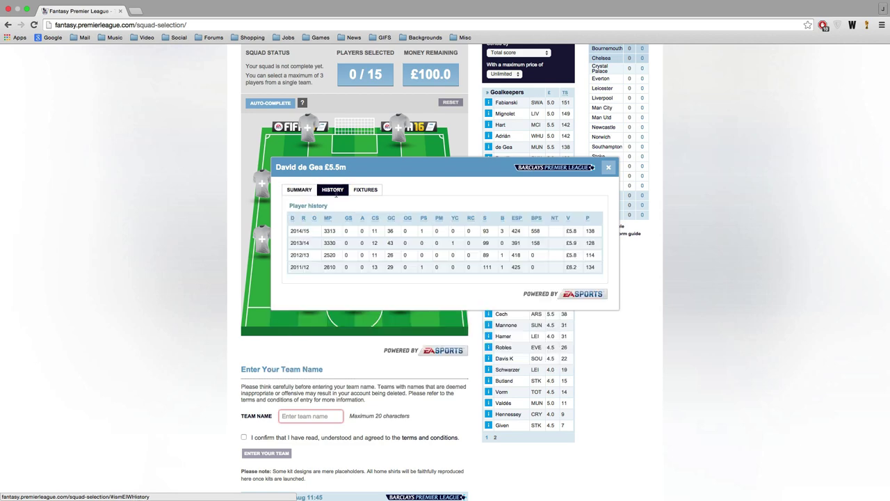
pyautogui.click(360, 191)
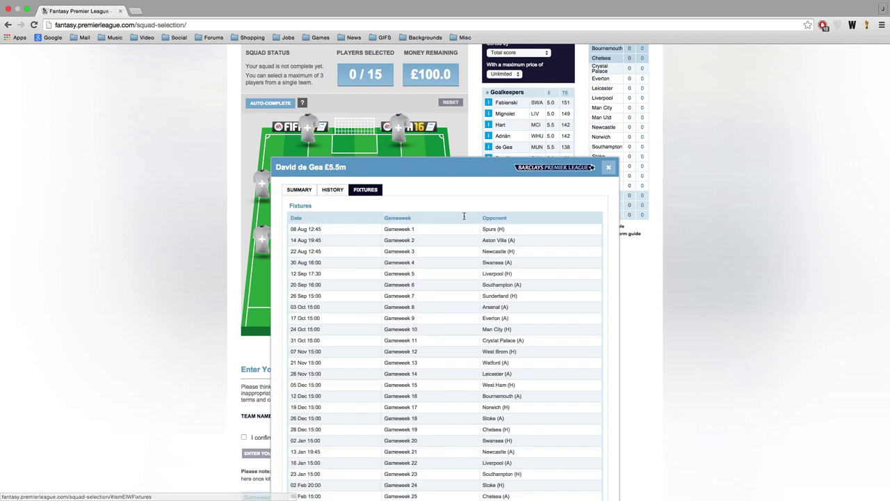
pyautogui.click(611, 168)
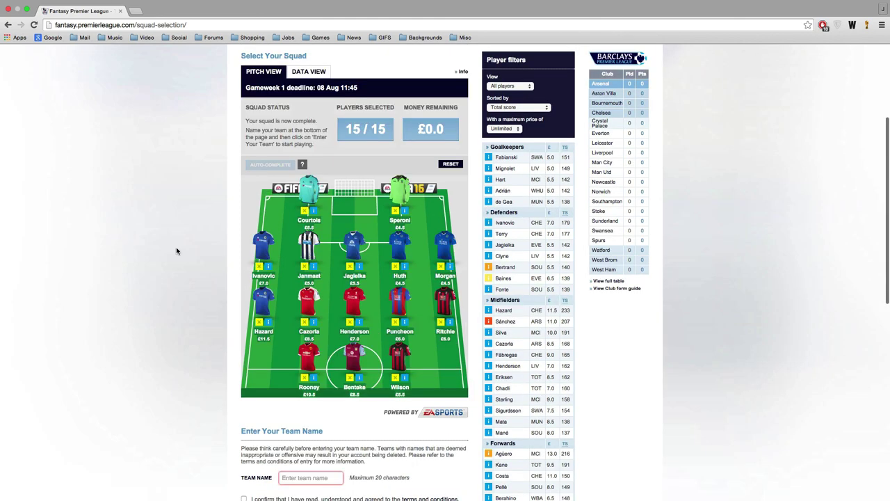
# - Name the team "Speroni's Cronies", agree to the terms and conditions, and enter the completed squad
pyautogui.scroll(5, 170, 252)
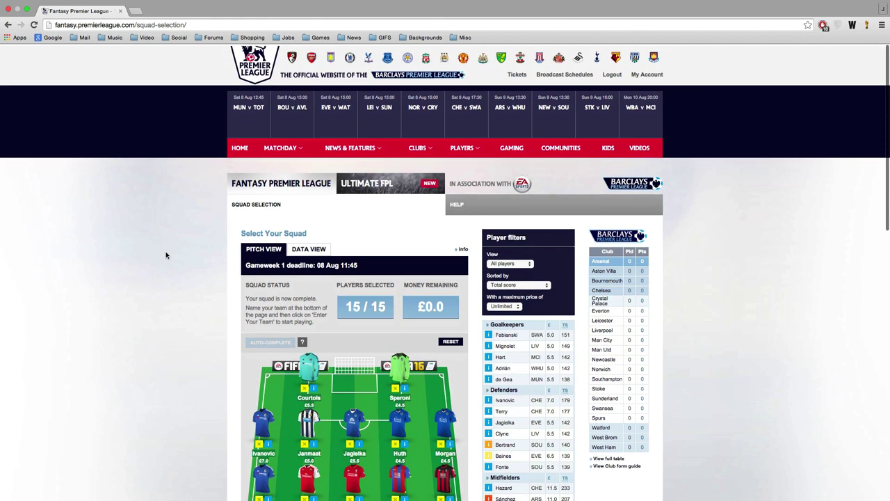
pyautogui.scroll(-5, 167, 255)
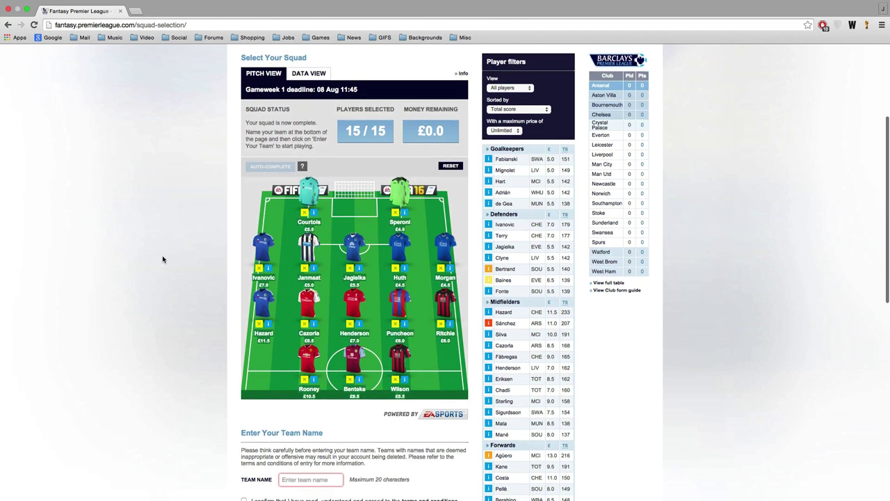
pyautogui.scroll(-1, 163, 258)
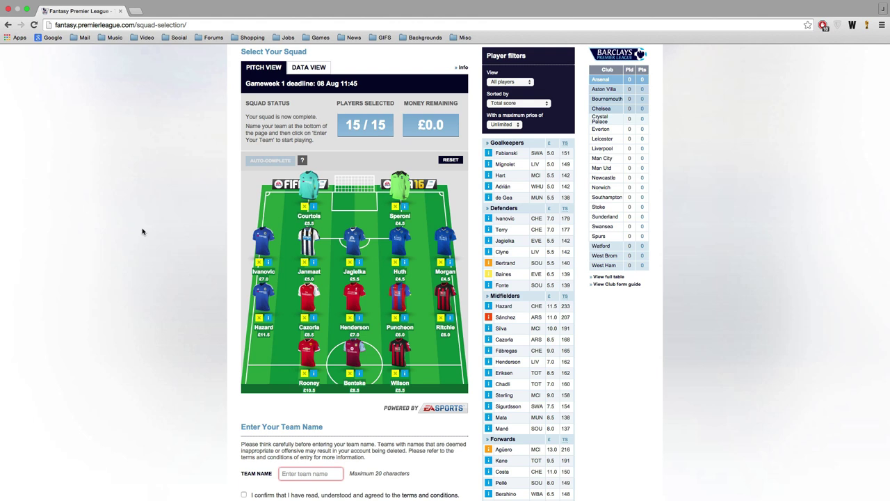
pyautogui.click(285, 472)
pyautogui.write("Speroni's Cronies")
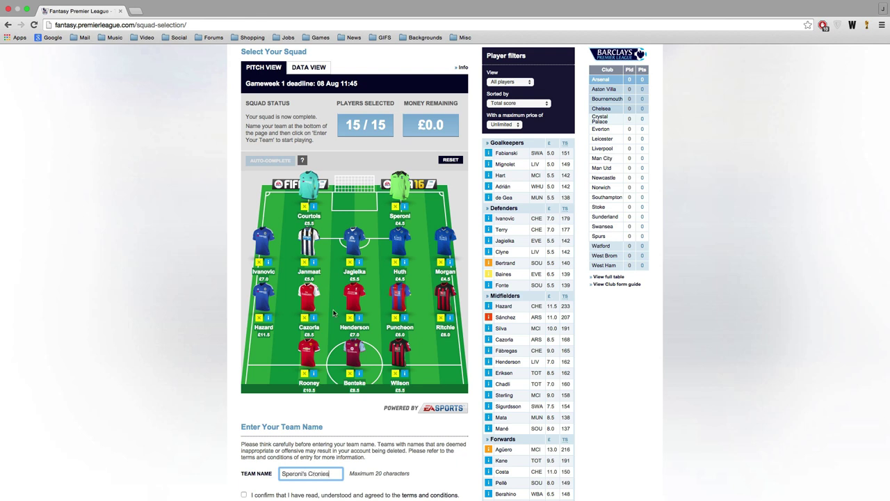
pyautogui.scroll(-2, 193, 392)
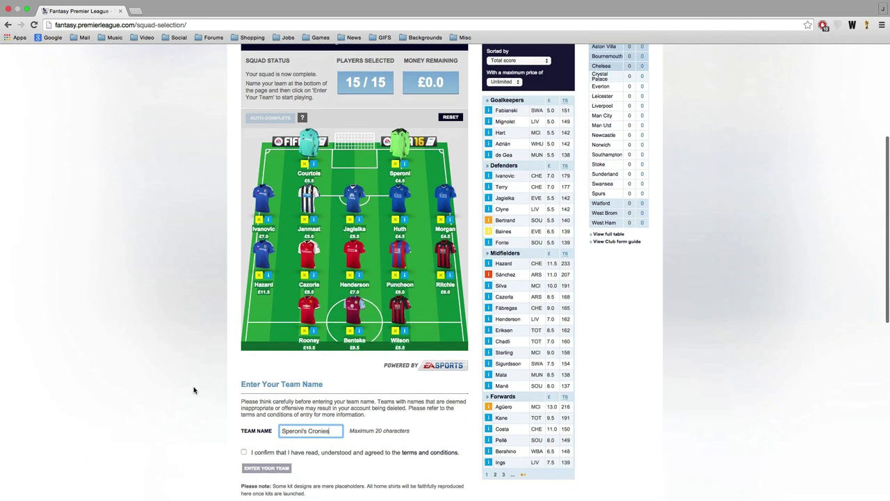
pyautogui.click(244, 452)
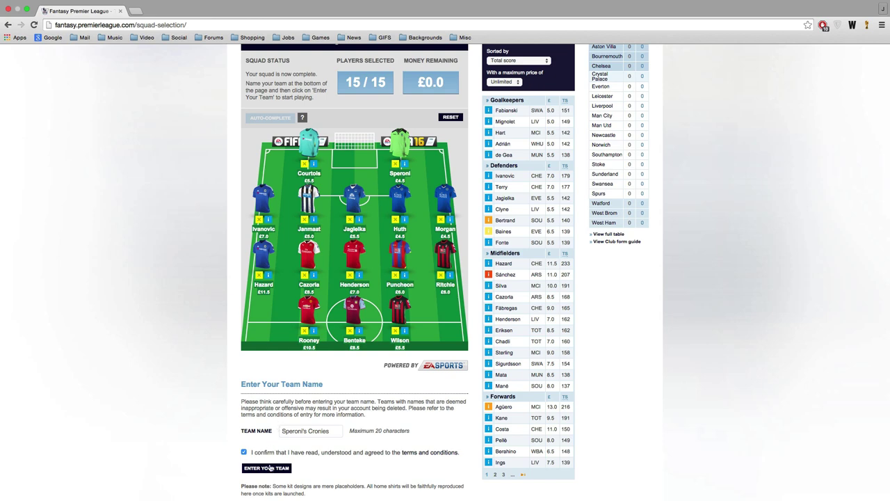
pyautogui.click(271, 468)
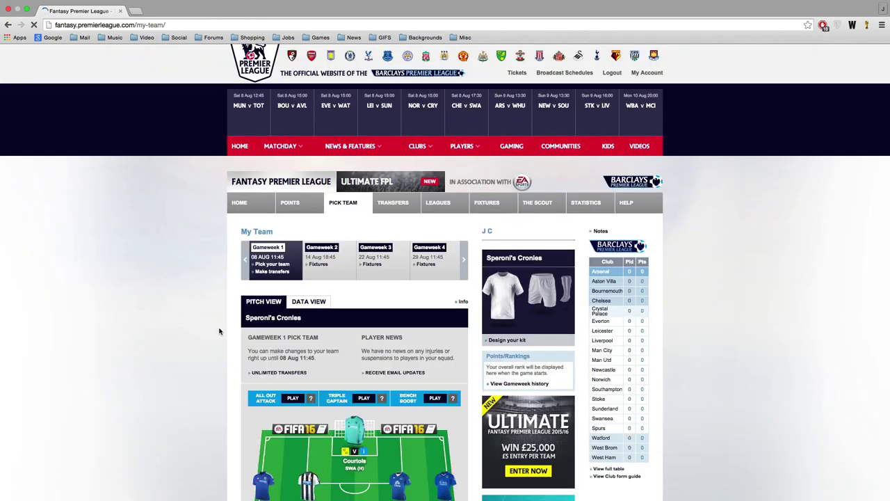
# - Look over the new team's lineup and bench, and examine the kit design options in the profile
pyautogui.scroll(-5, 214, 325)
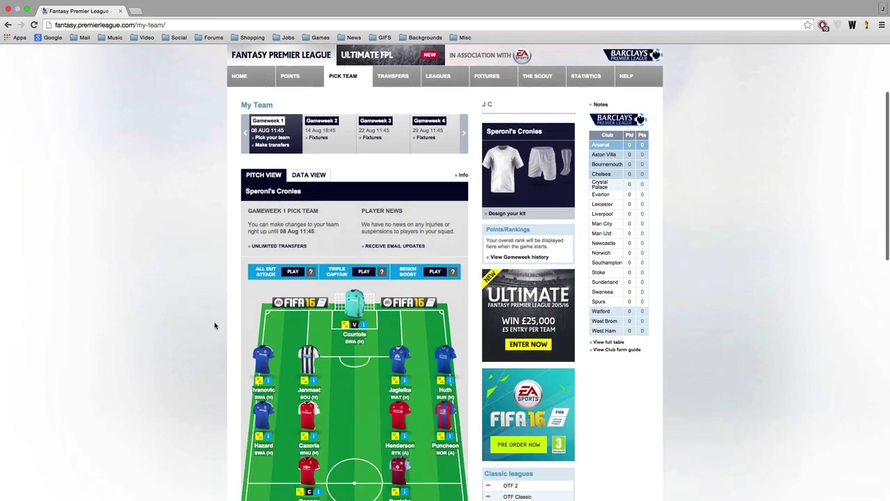
pyautogui.scroll(-1, 214, 326)
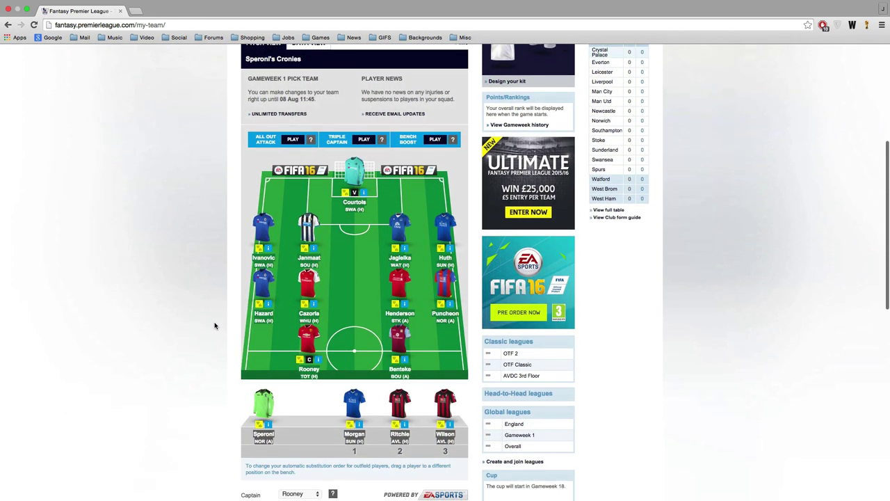
pyautogui.scroll(2, 205, 299)
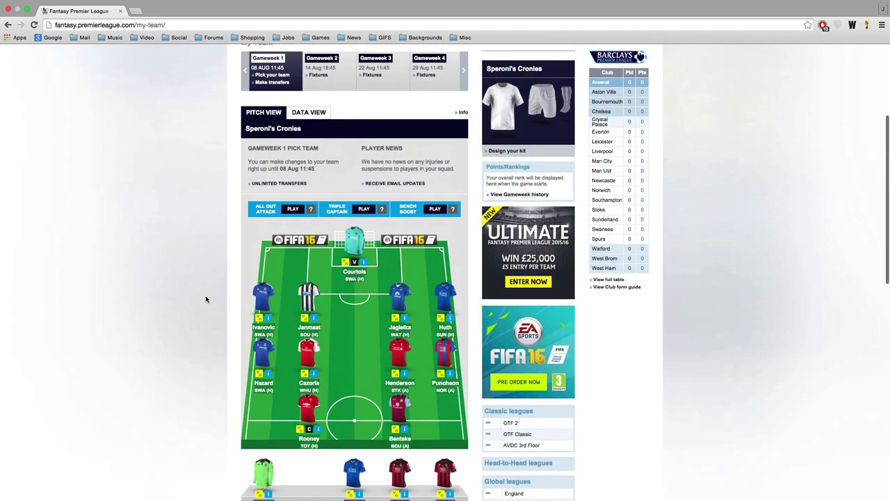
pyautogui.click(498, 153)
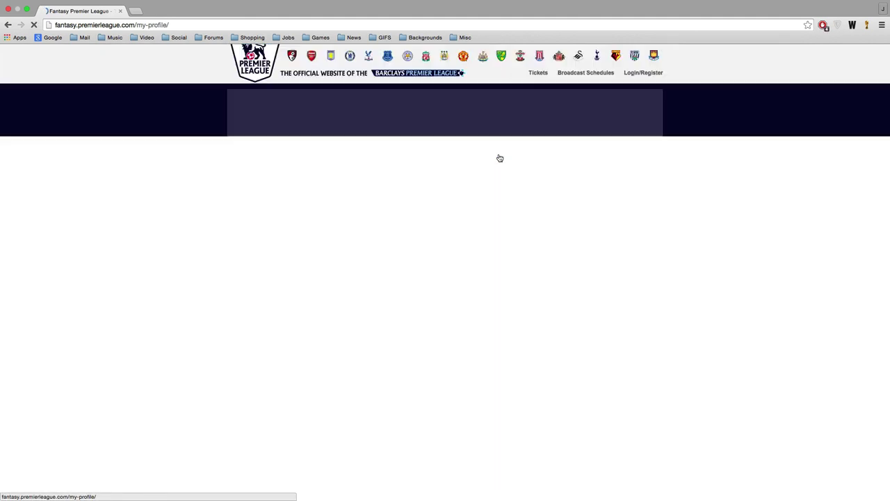
pyautogui.scroll(-2, 274, 288)
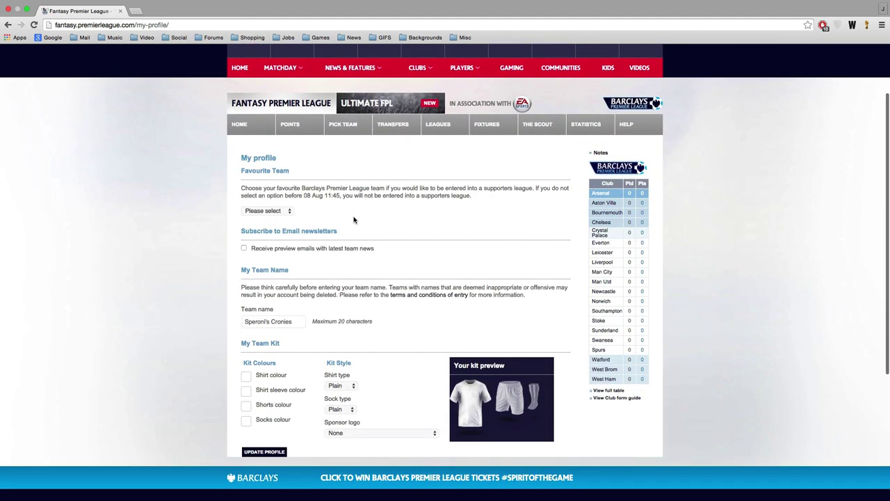
pyautogui.scroll(-2, 210, 269)
pyautogui.press('super+bracketleft')
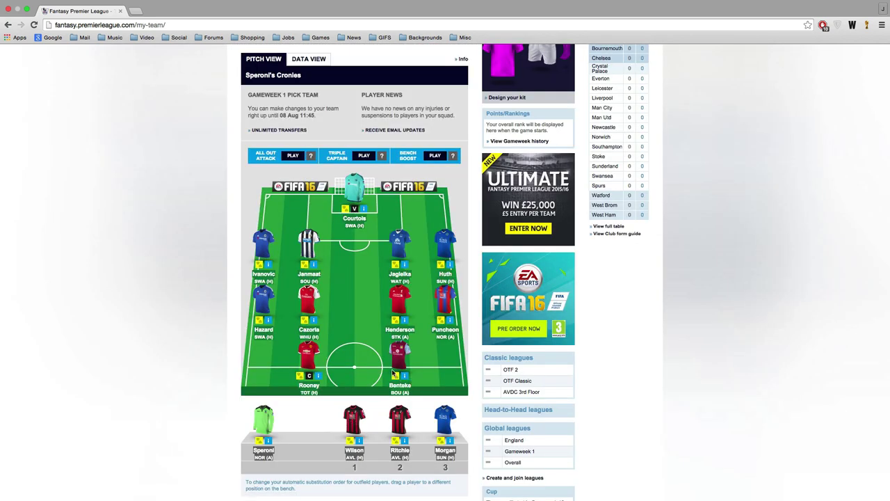
# - Substitute Wilson from the bench into the starting lineup in place of Henderson
pyautogui.click(350, 441)
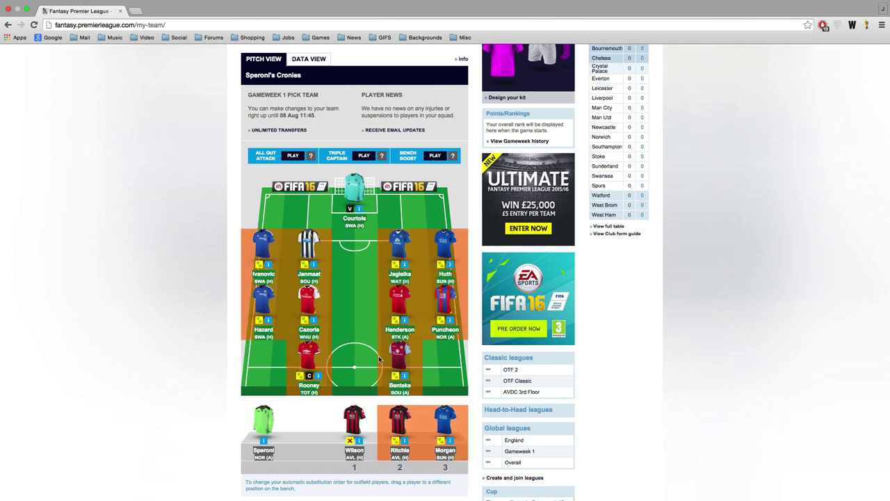
pyautogui.click(395, 319)
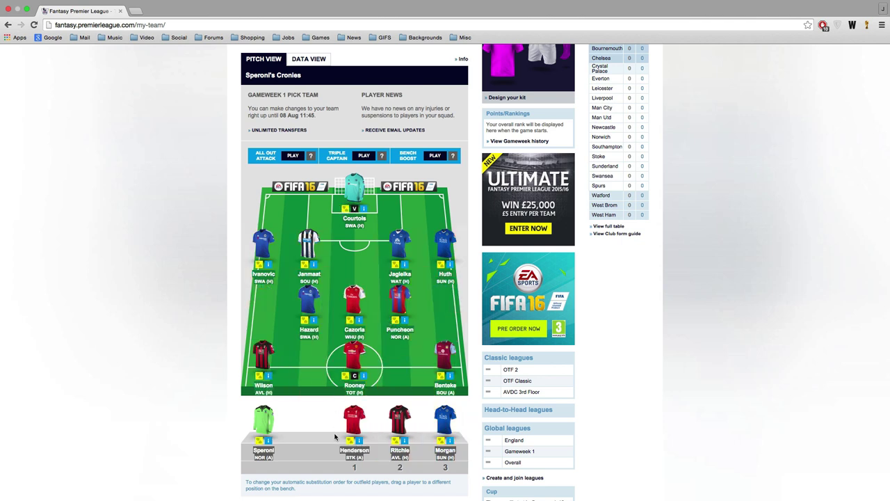
# - Make Hazard captain and Cazorla vice-captain, and confirm the team
pyautogui.scroll(-3, 327, 437)
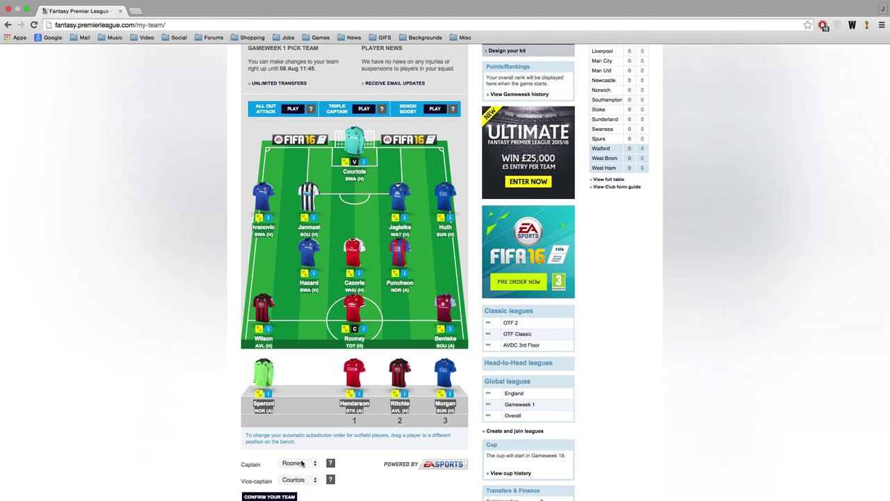
pyautogui.click(301, 462)
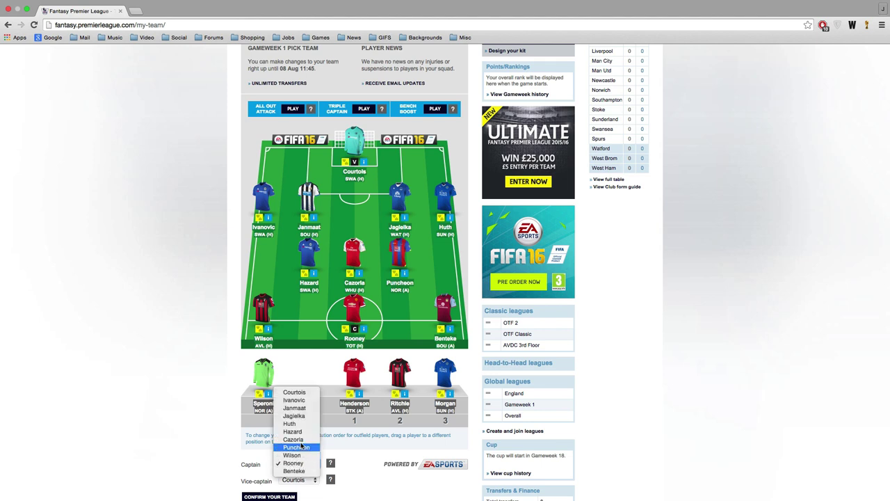
pyautogui.click(301, 432)
pyautogui.click(299, 479)
pyautogui.click(304, 438)
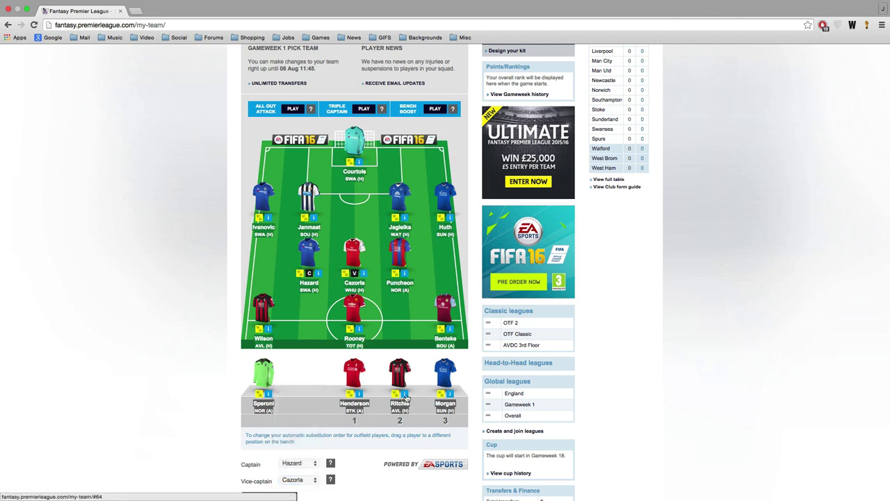
pyautogui.scroll(-1, 289, 395)
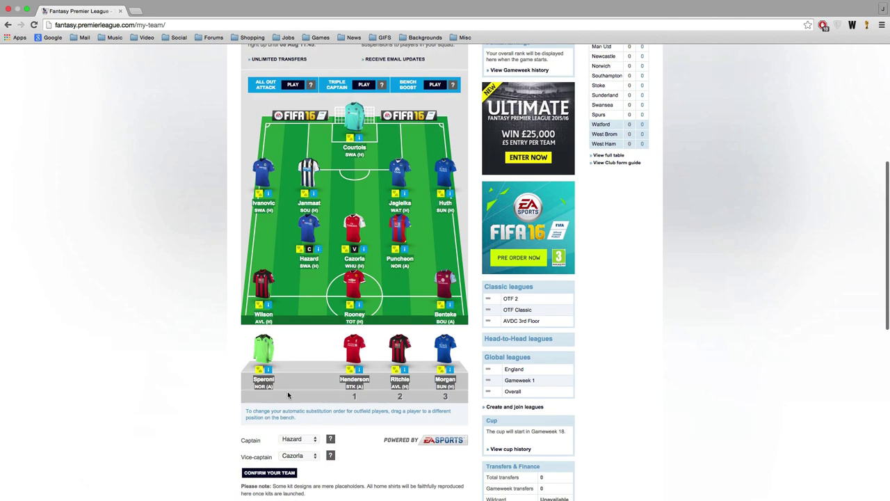
pyautogui.click(264, 472)
pyautogui.scroll(-5, 275, 460)
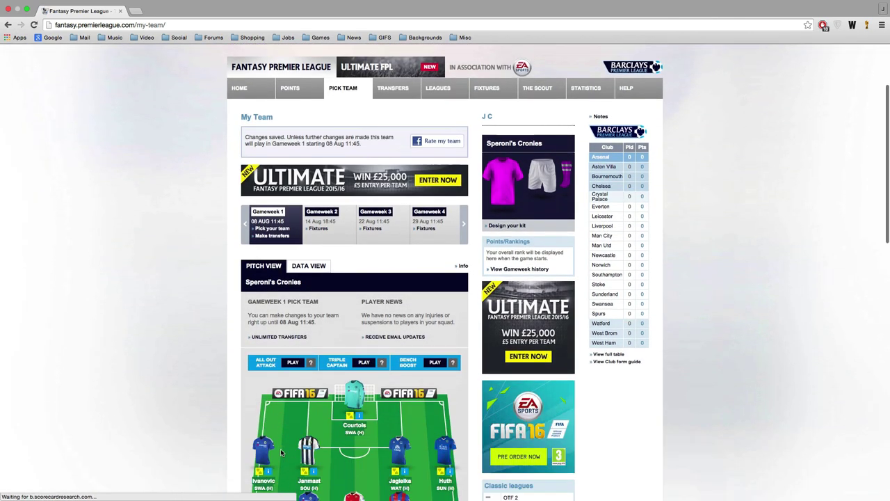
pyautogui.scroll(-3, 285, 452)
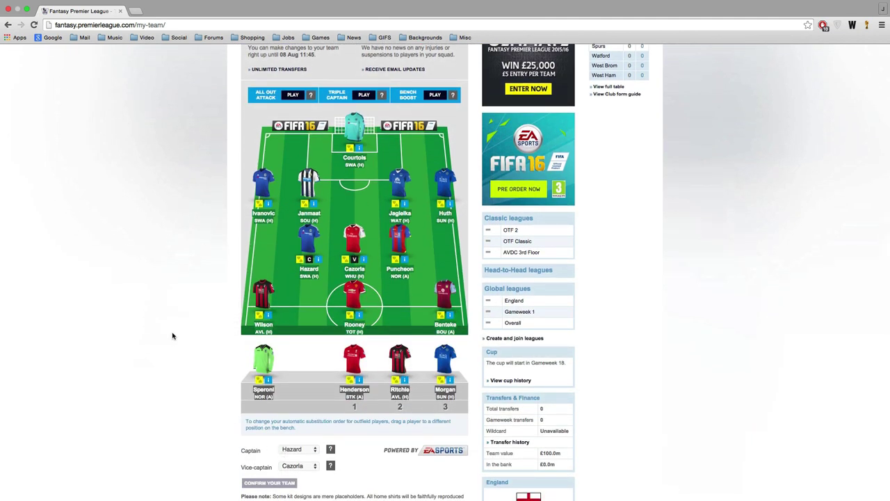
# - Start joining a private league and go as far as its league code entry
pyautogui.scroll(8, 172, 336)
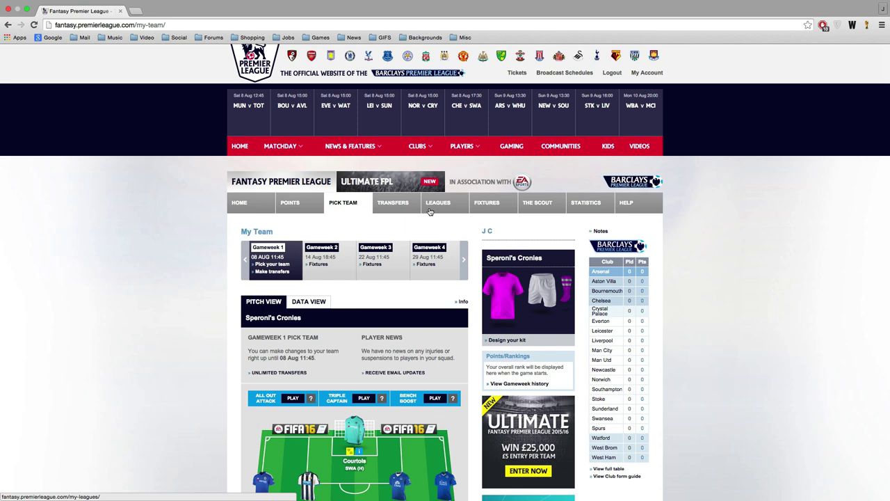
pyautogui.click(429, 211)
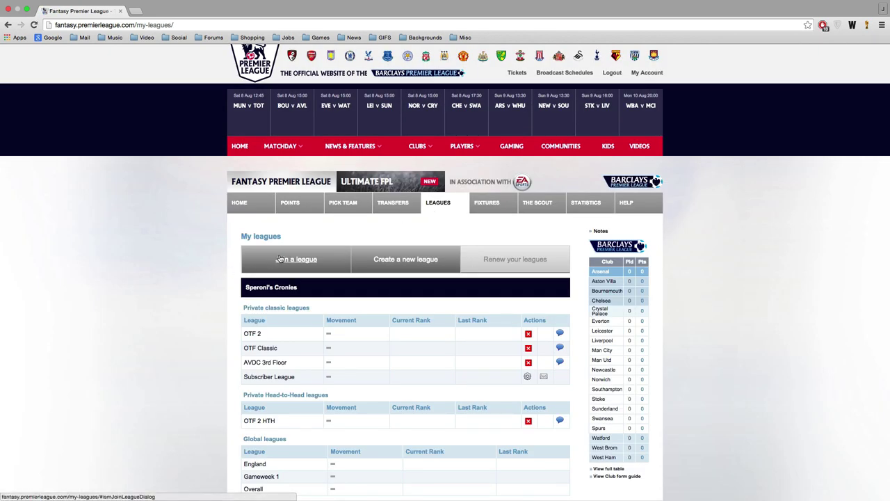
pyautogui.click(279, 259)
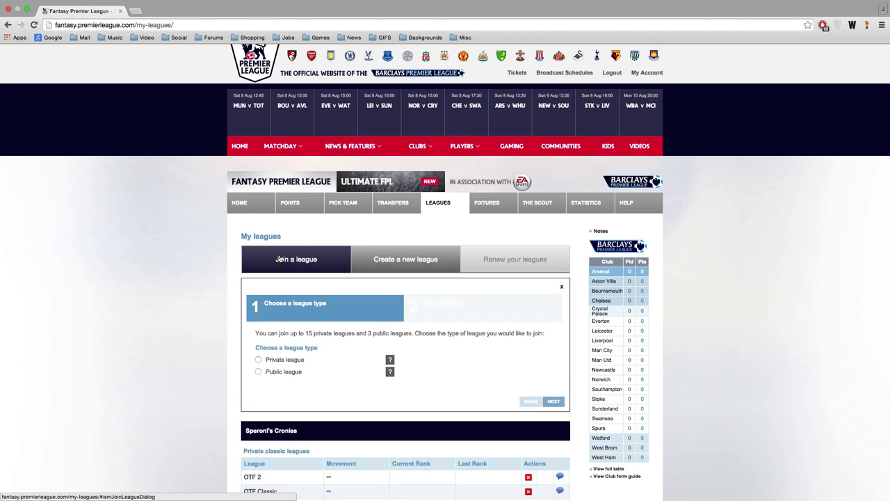
pyautogui.click(275, 362)
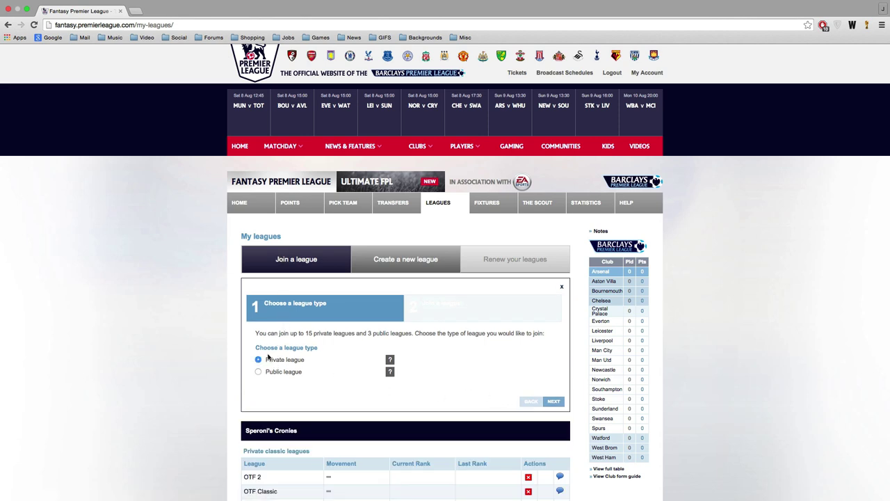
pyautogui.click(553, 402)
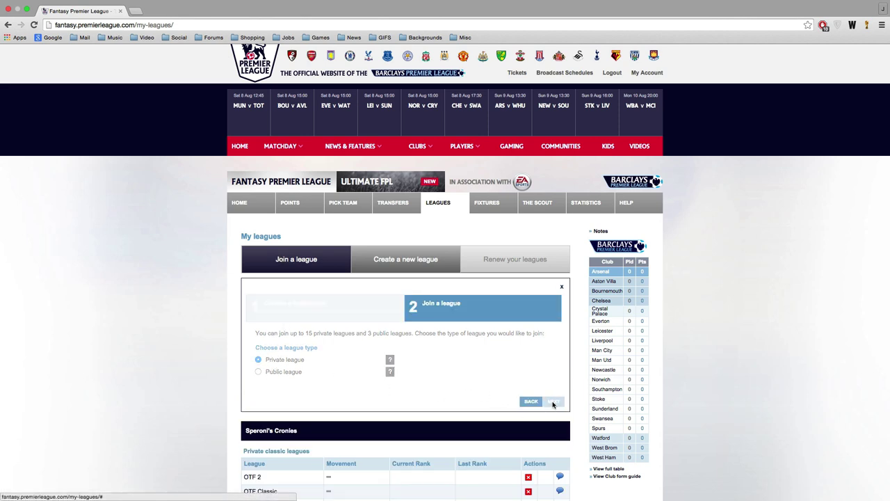
pyautogui.click(287, 390)
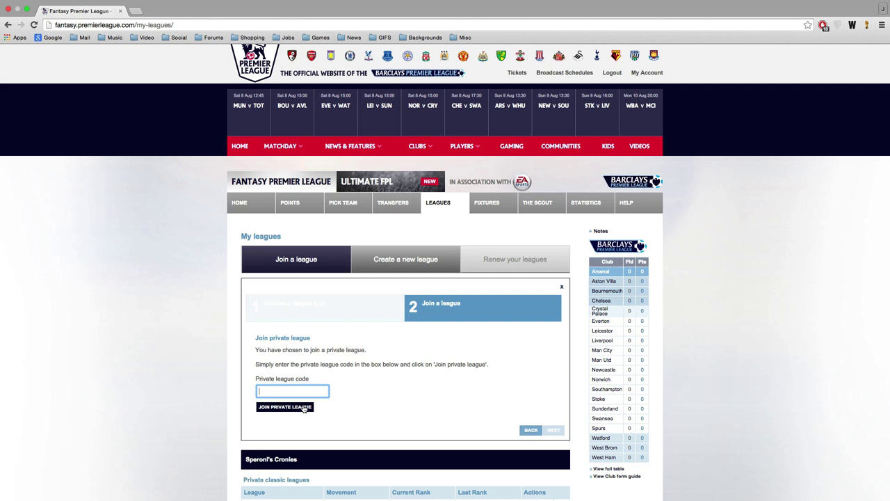
pyautogui.click(304, 408)
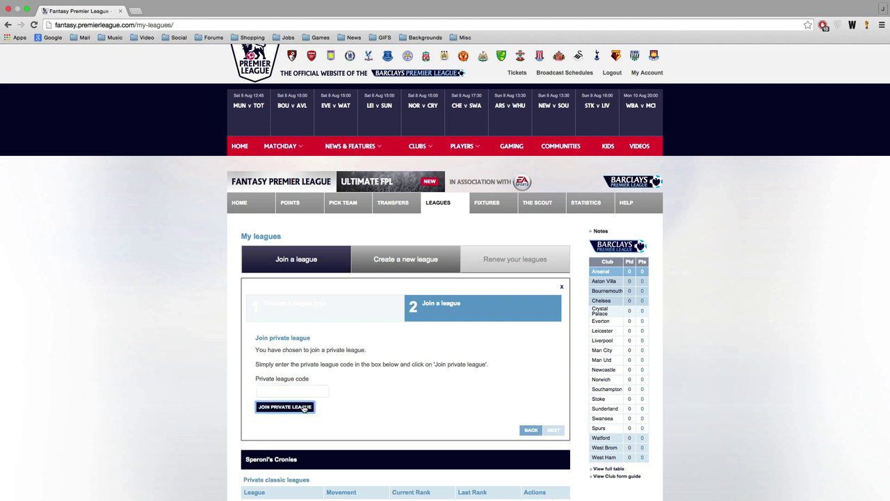
pyautogui.click(316, 392)
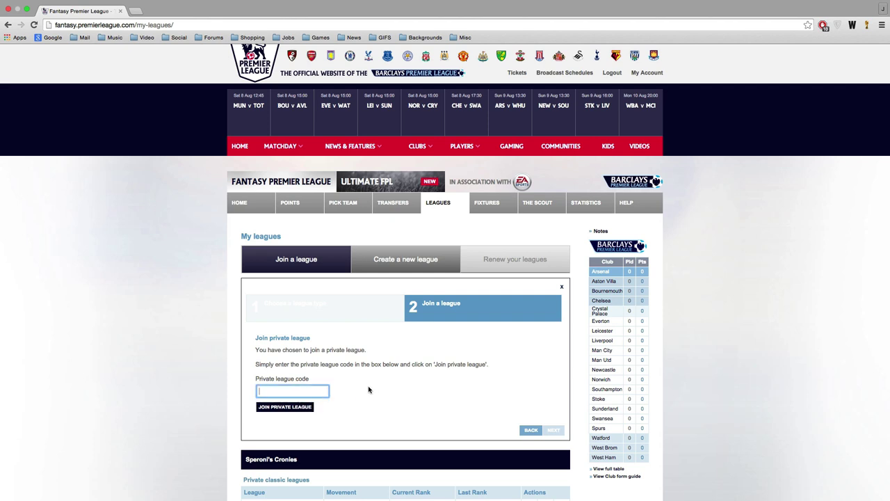
pyautogui.click(296, 409)
# - Examine the Subscriber League's invitation page and highlight its join code
pyautogui.scroll(-2, 211, 291)
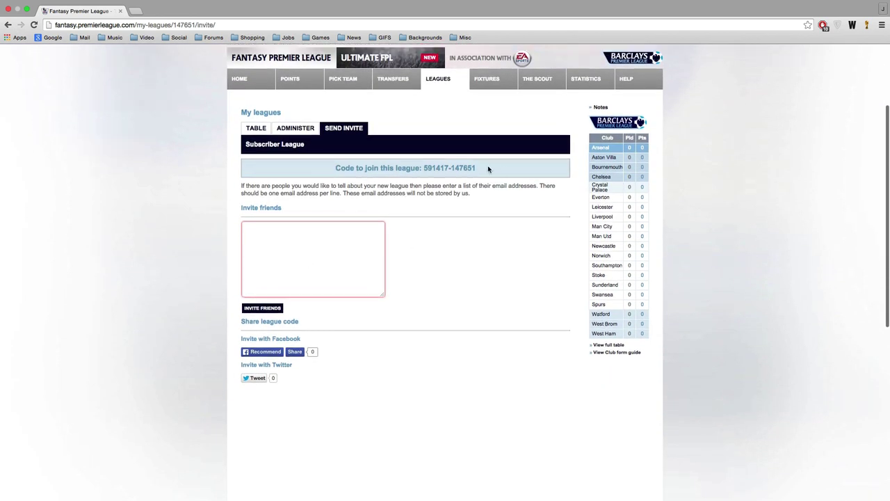
pyautogui.moveTo(487, 169); pyautogui.dragTo(423, 168)
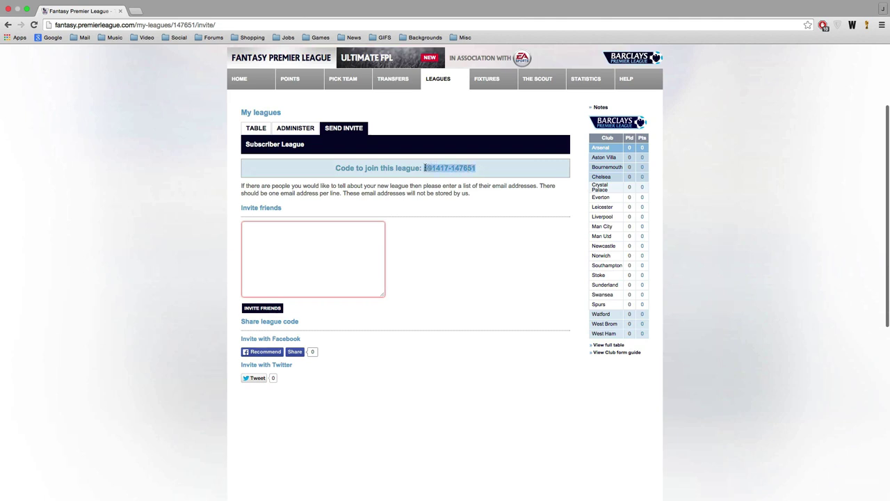
pyautogui.click(469, 167)
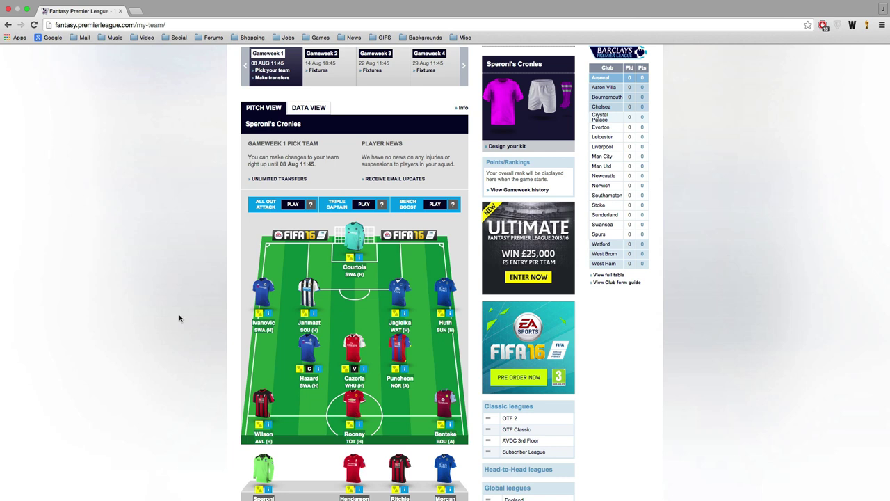
# - Look over the All Out Attack, Triple Captain and Bench Boost options on the team page
pyautogui.scroll(-1, 179, 318)
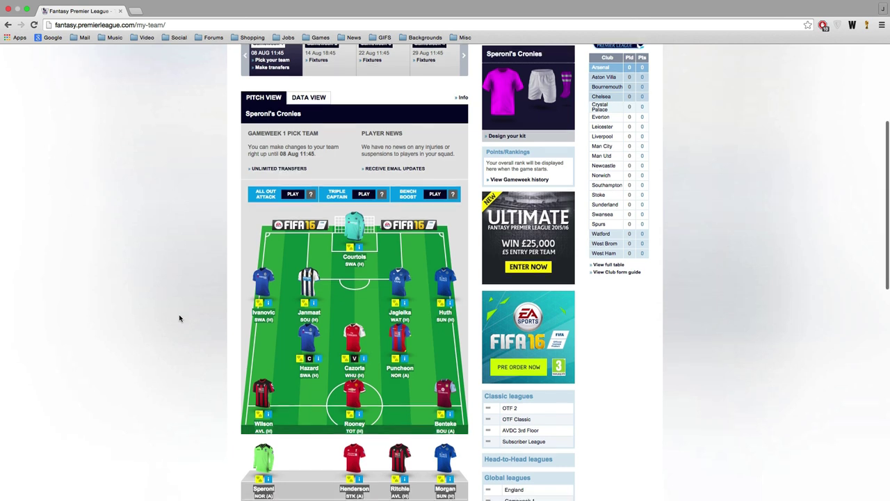
pyautogui.moveTo(380, 196)
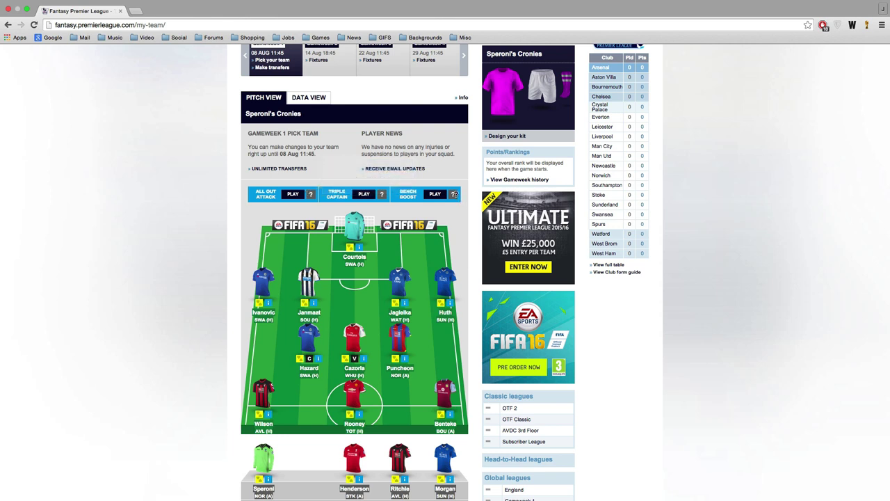
pyautogui.moveTo(453, 194)
pyautogui.scroll(1, 217, 202)
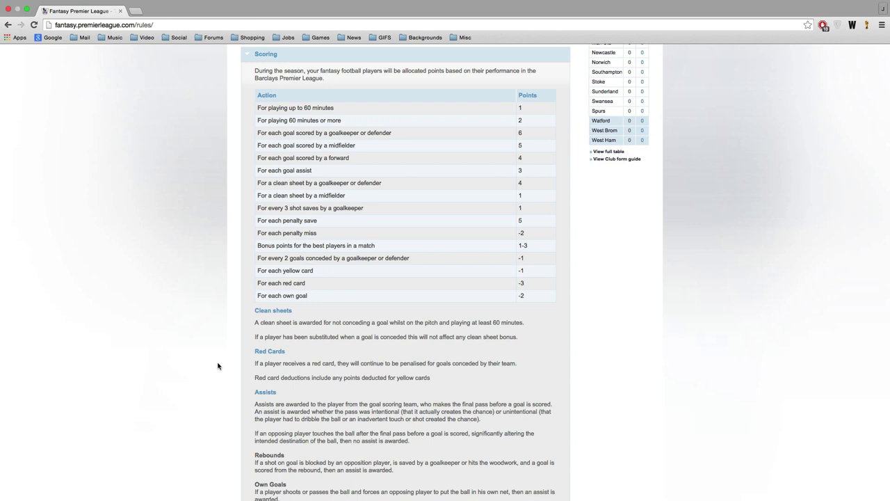
# - Review the scoring table and the Bonus Points System table in the game rules
pyautogui.moveTo(525, 296); pyautogui.dragTo(258, 94)
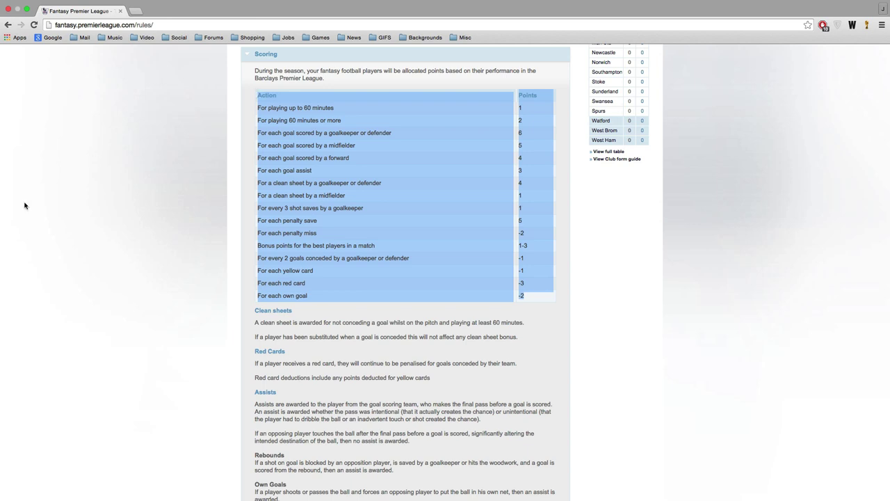
pyautogui.click(27, 285)
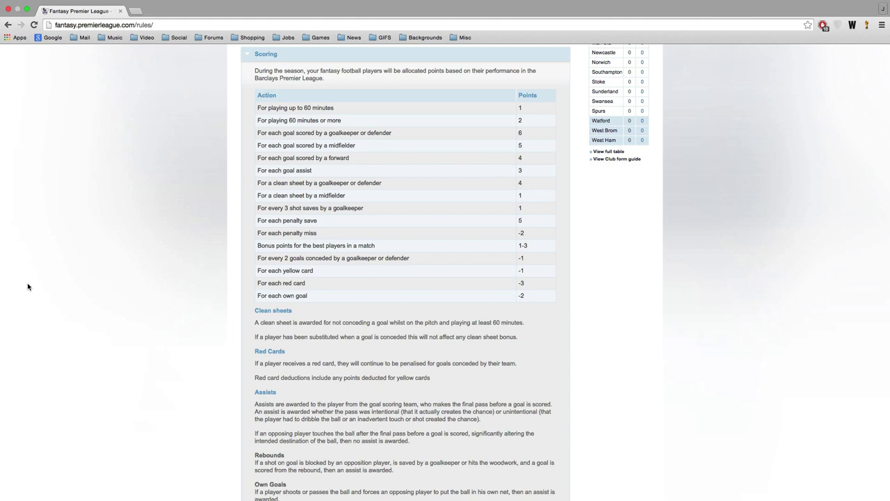
pyautogui.scroll(-20, 27, 286)
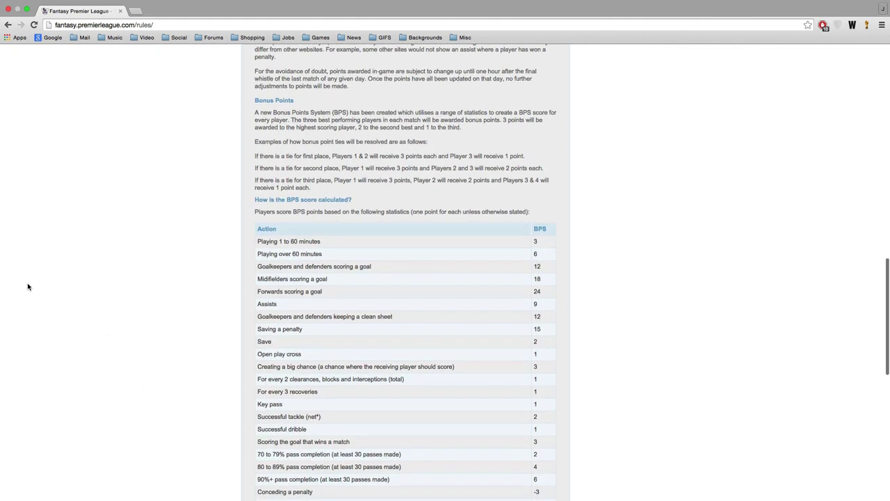
pyautogui.scroll(-5, 28, 286)
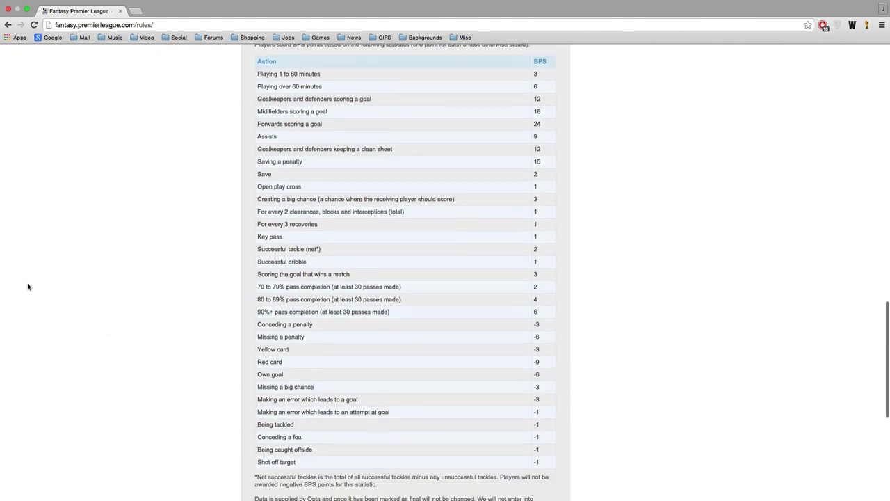
pyautogui.scroll(-1, 28, 285)
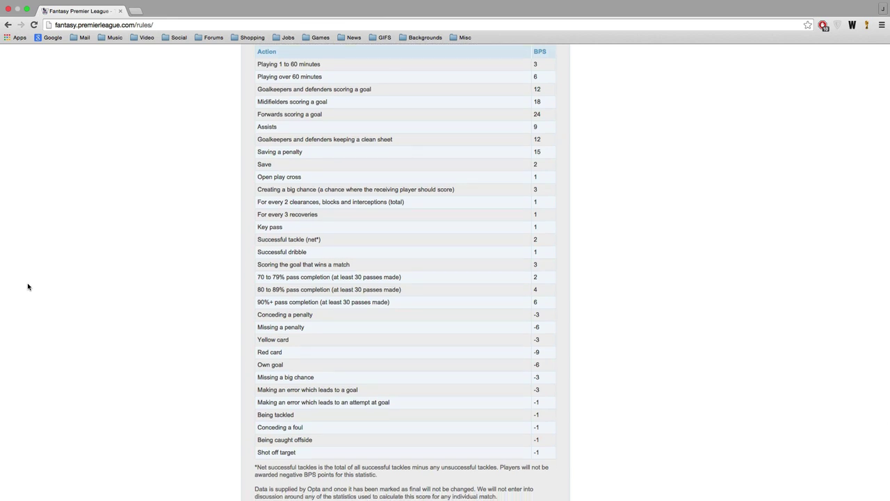